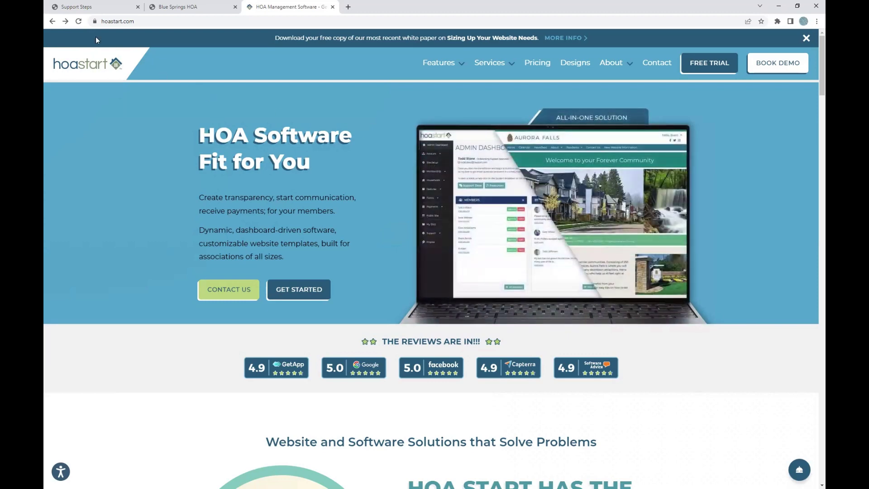
# - Go forward from the hoastart.com home page to the empty Sign-Up for Services form
pyautogui.click(66, 22)
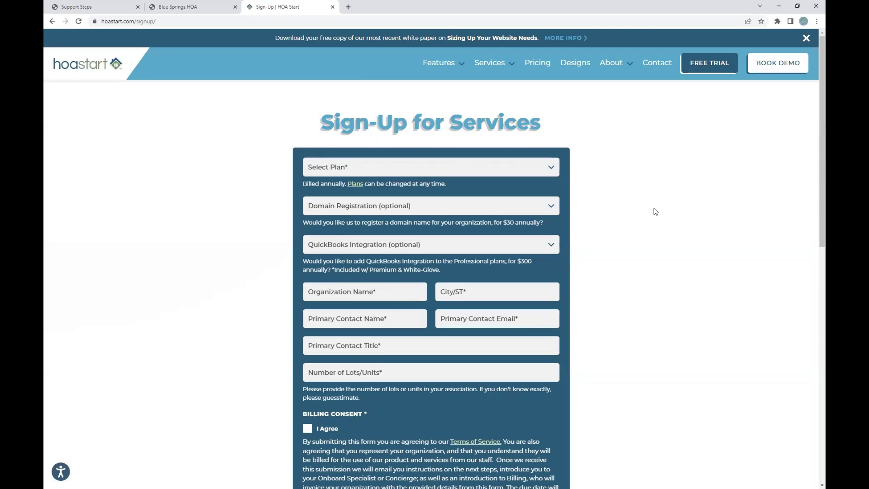
# - Switch to the Support Steps tab with the Blue Springs HOA onboarding dashboard, Steps 1–8 completed
pyautogui.click(108, 10)
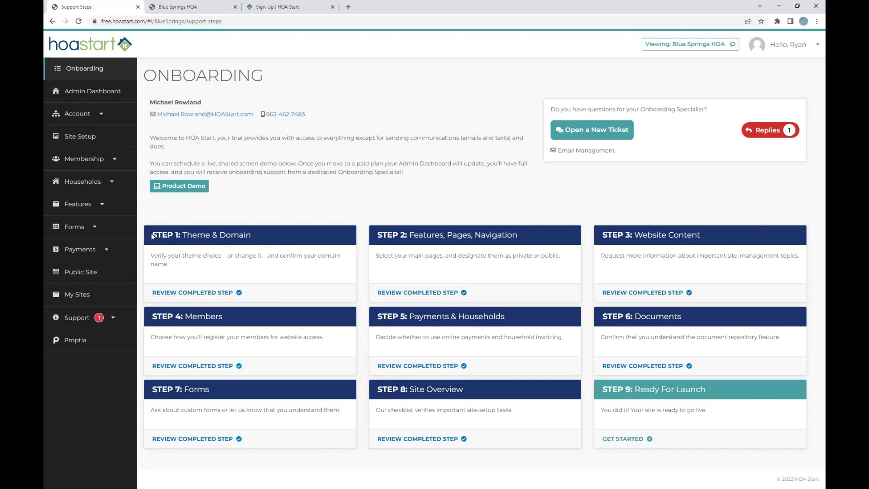
pyautogui.moveTo(147, 232); pyautogui.dragTo(725, 301)
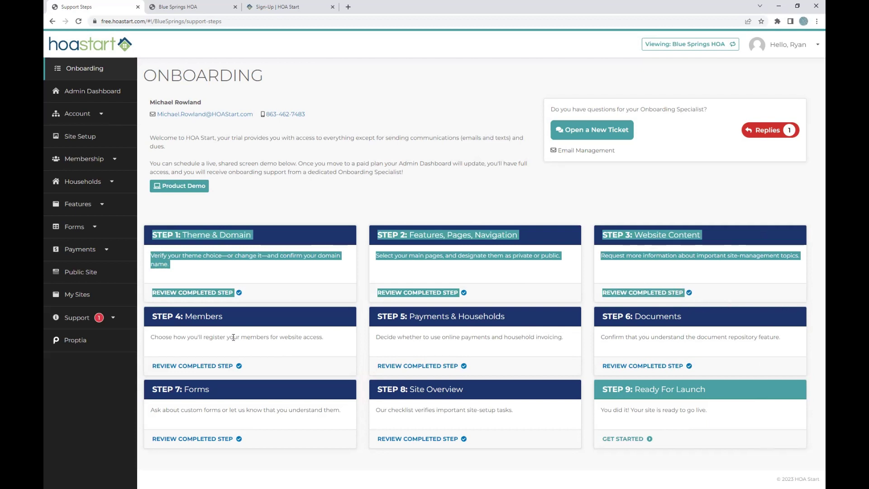
pyautogui.click(151, 317)
pyautogui.moveTo(151, 317); pyautogui.dragTo(511, 368)
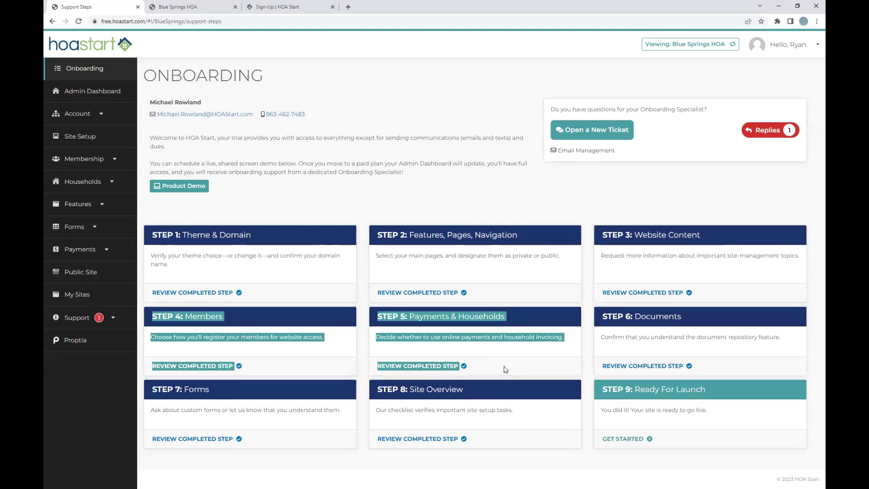
pyautogui.click(506, 370)
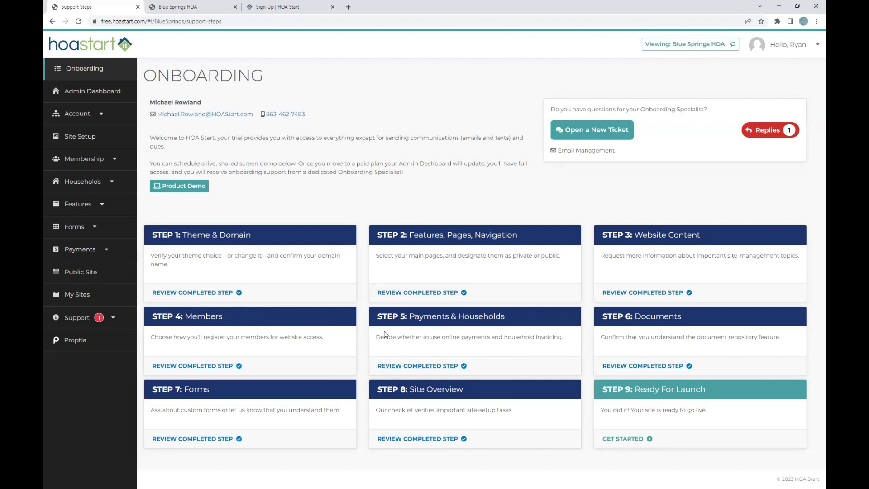
pyautogui.moveTo(605, 324); pyautogui.dragTo(740, 414)
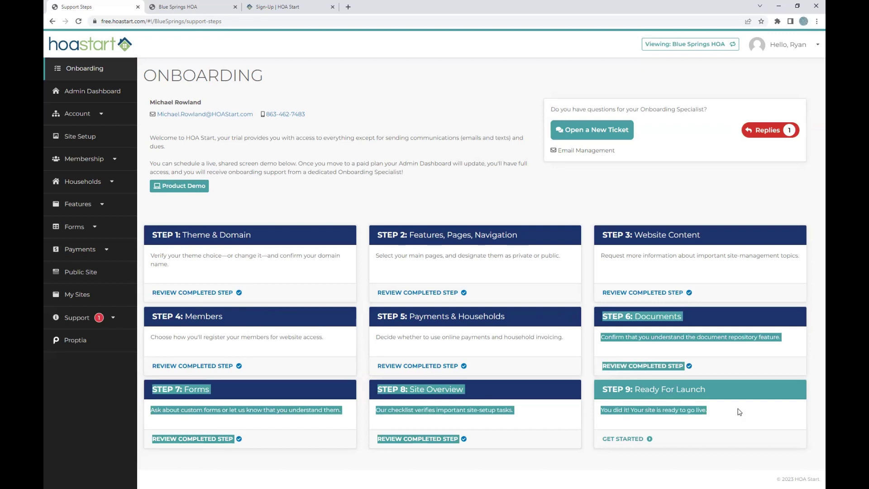
pyautogui.click(737, 411)
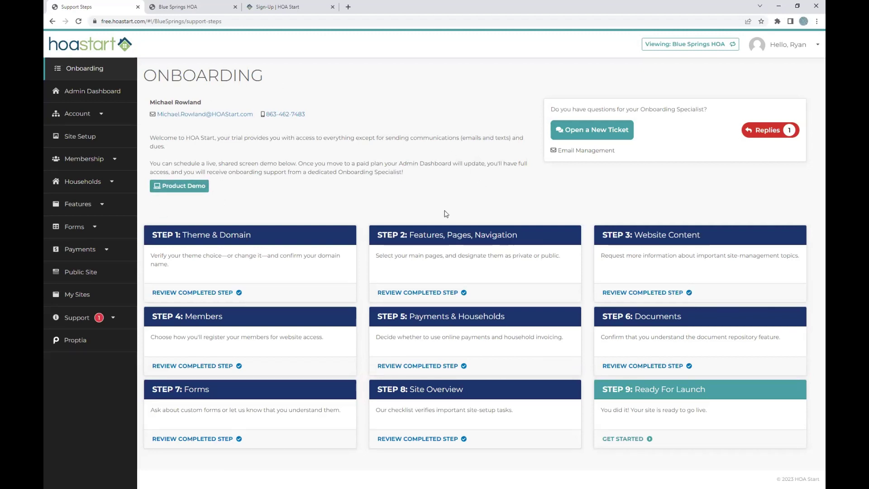
# - Review the completed Step 1 Theme & Domain, then switch to the hoastart.com marketing site
pyautogui.click(197, 291)
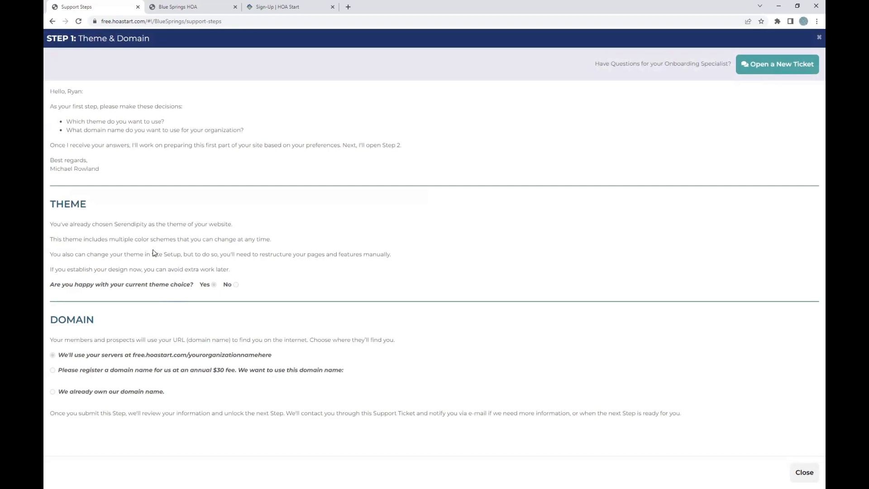
pyautogui.click(292, 8)
pyautogui.click(585, 65)
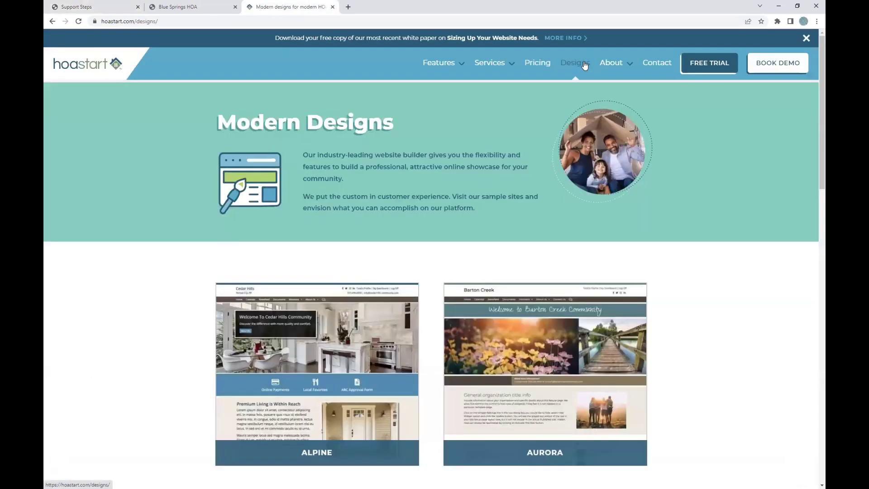
pyautogui.scroll(-3, 396, 199)
pyautogui.scroll(-3, 396, 199)
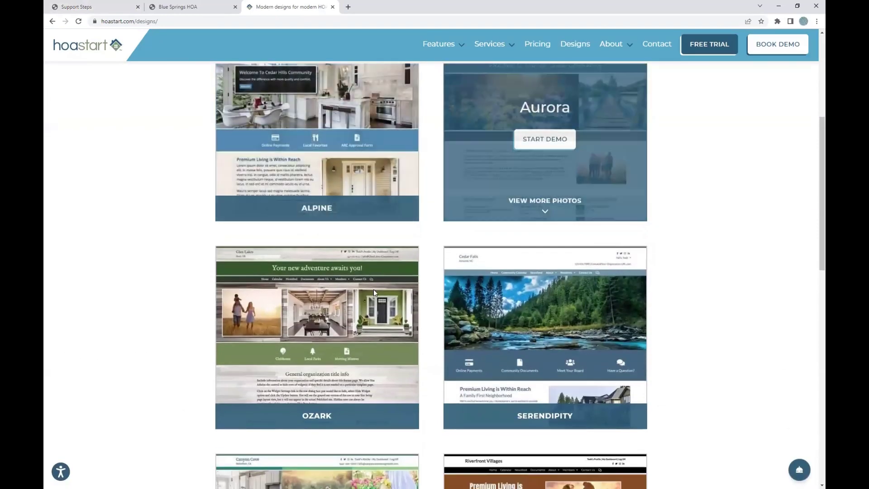
pyautogui.scroll(-1, 500, 308)
pyautogui.scroll(-3, 499, 306)
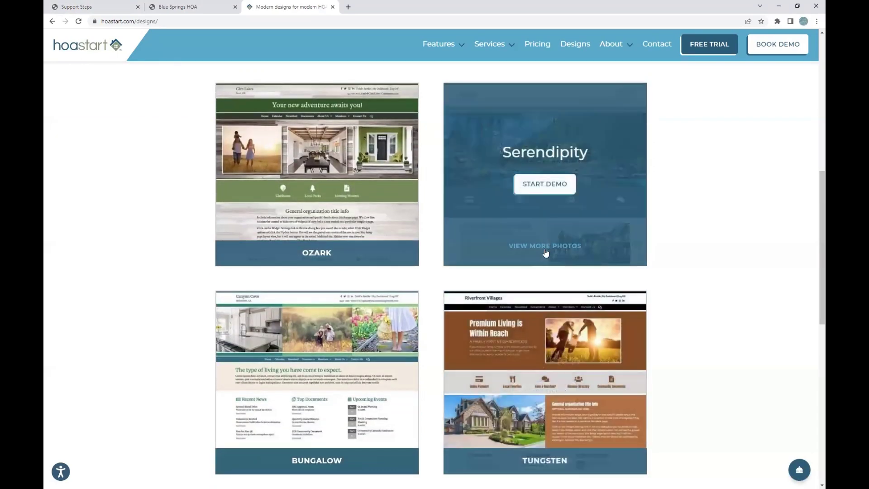
pyautogui.click(546, 249)
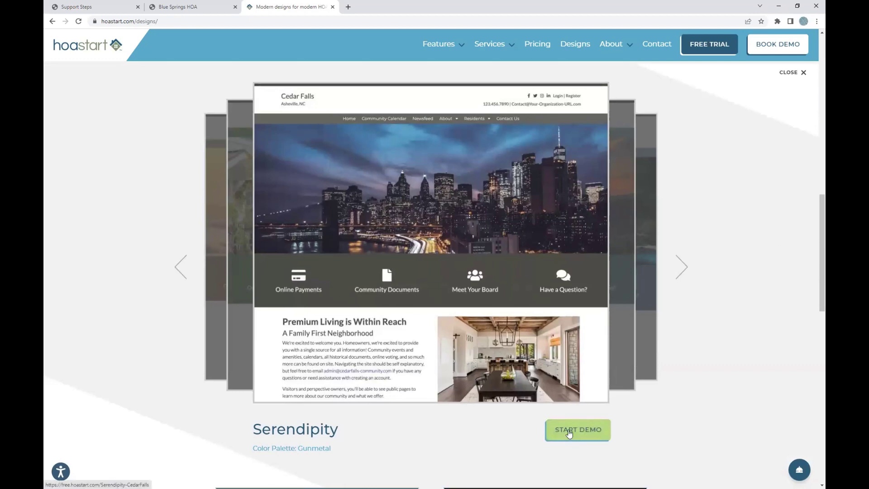
pyautogui.click(682, 268)
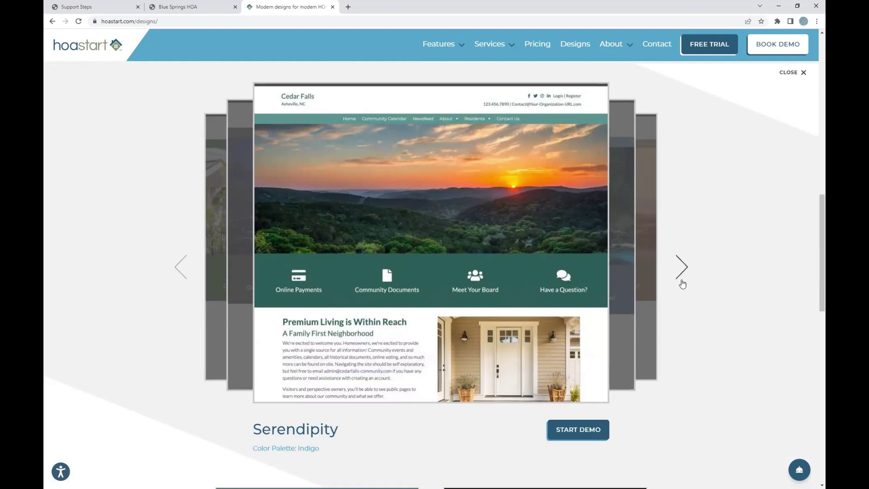
pyautogui.click(681, 271)
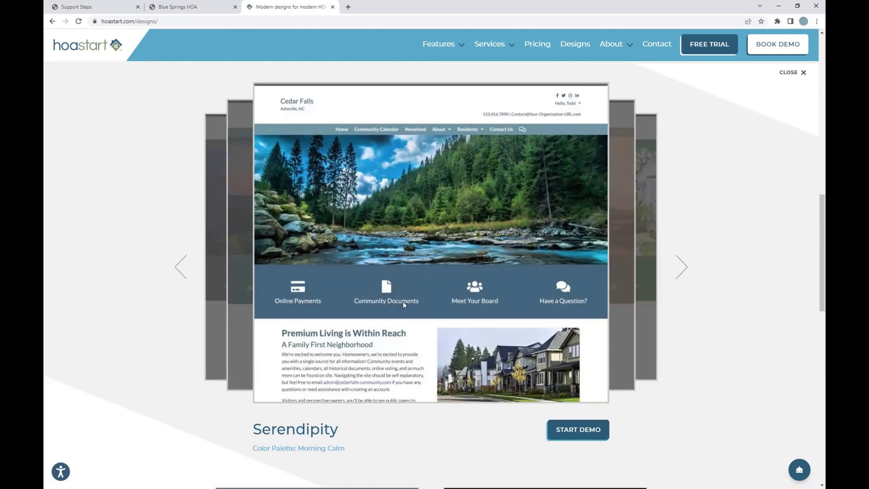
pyautogui.click(803, 72)
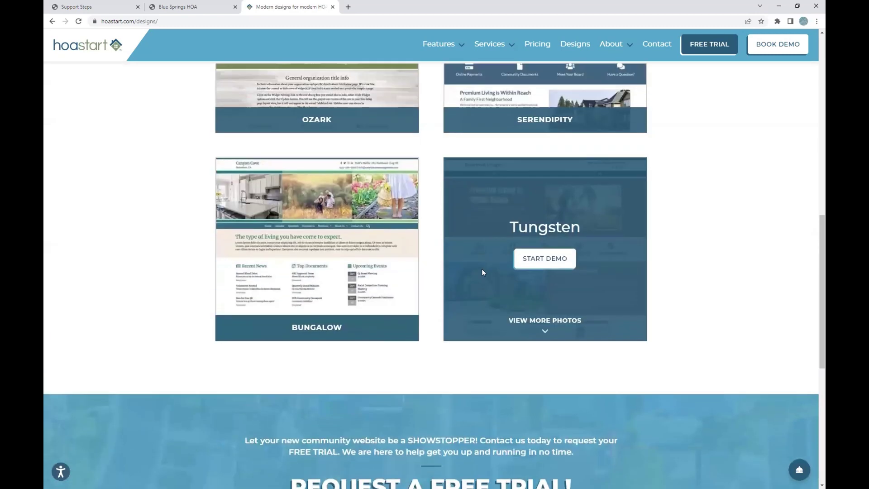
pyautogui.scroll(5, 477, 266)
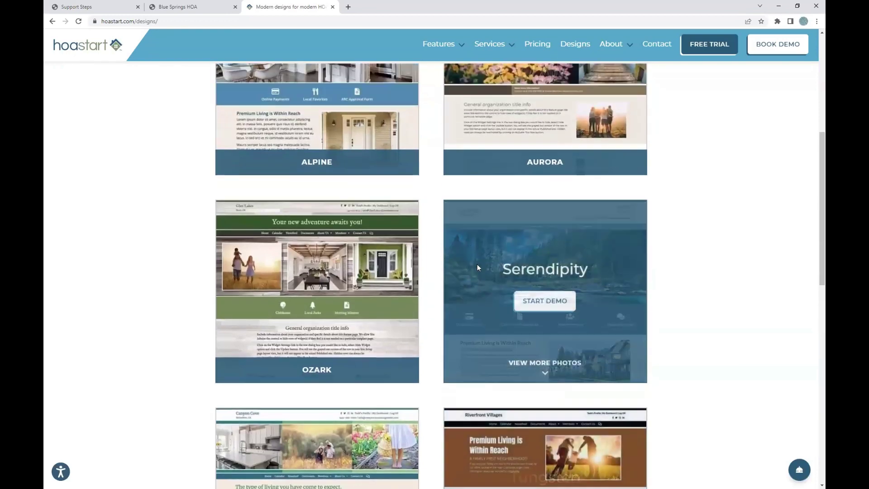
pyautogui.scroll(3, 477, 266)
pyautogui.scroll(-1, 249, 90)
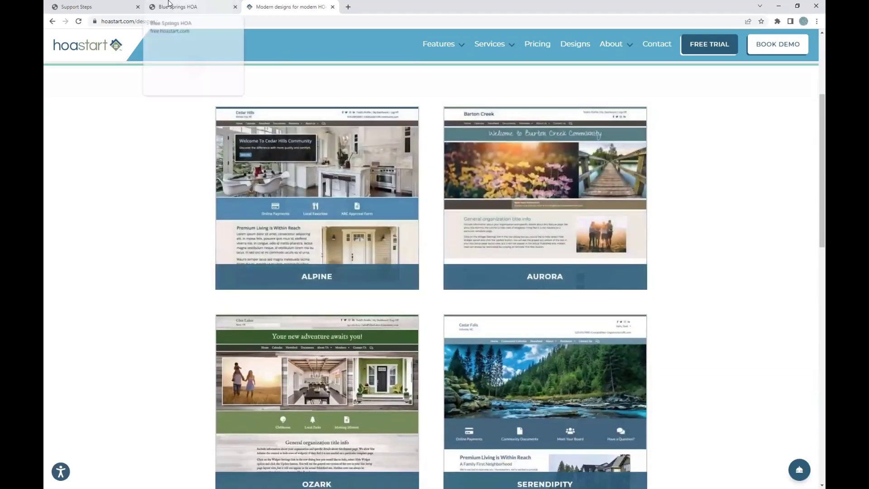
# - Return to the Step 1 Theme & Domain review with Serendipity and free hoastart.com servers
pyautogui.click(86, 7)
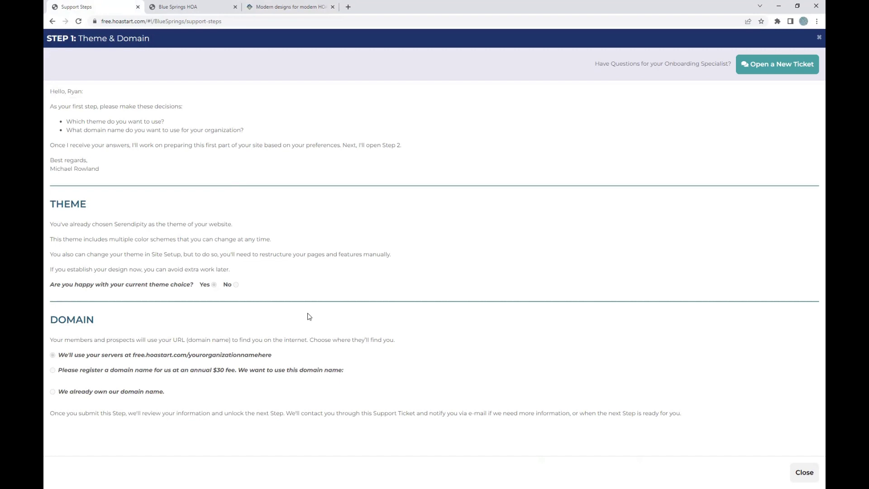
# - Close the Step 1 review and scroll through the Step 2 Features, Pages and Navigation review
pyautogui.click(816, 40)
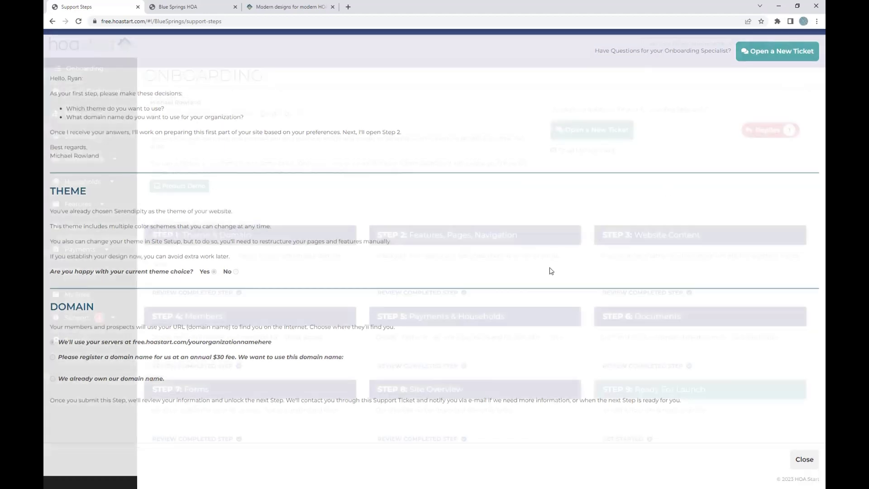
pyautogui.click(429, 292)
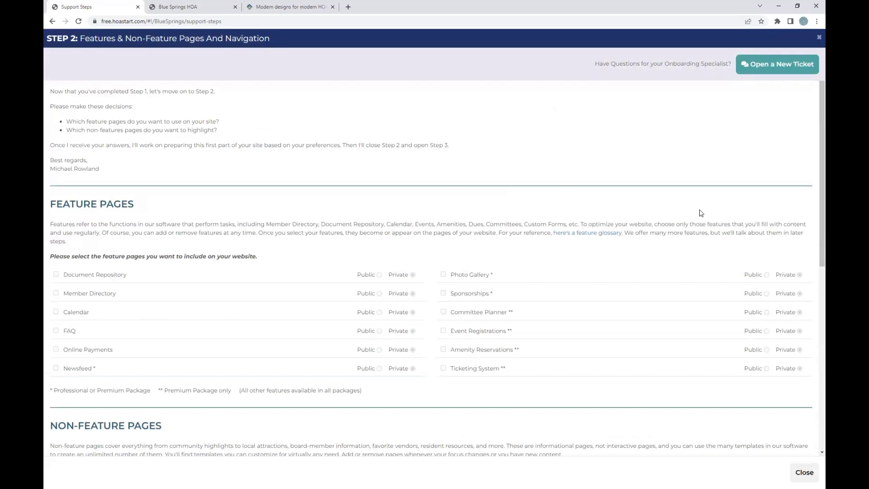
pyautogui.scroll(-1, 656, 215)
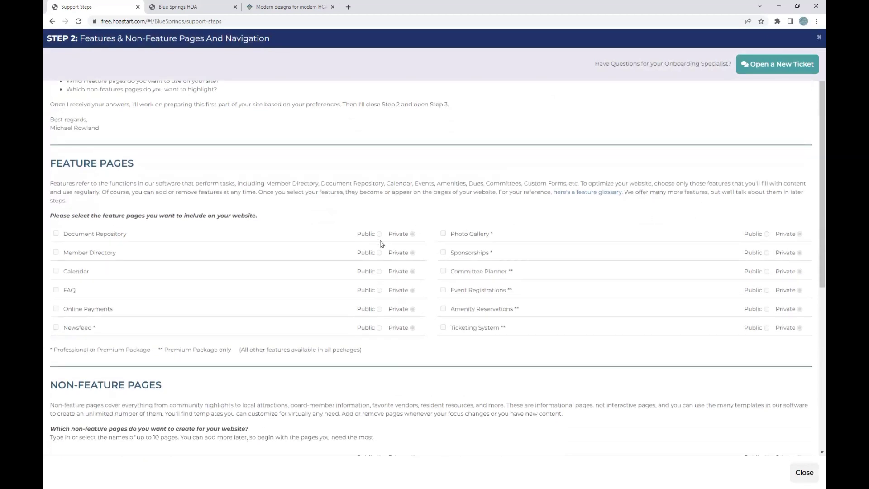
pyautogui.scroll(-3, 381, 244)
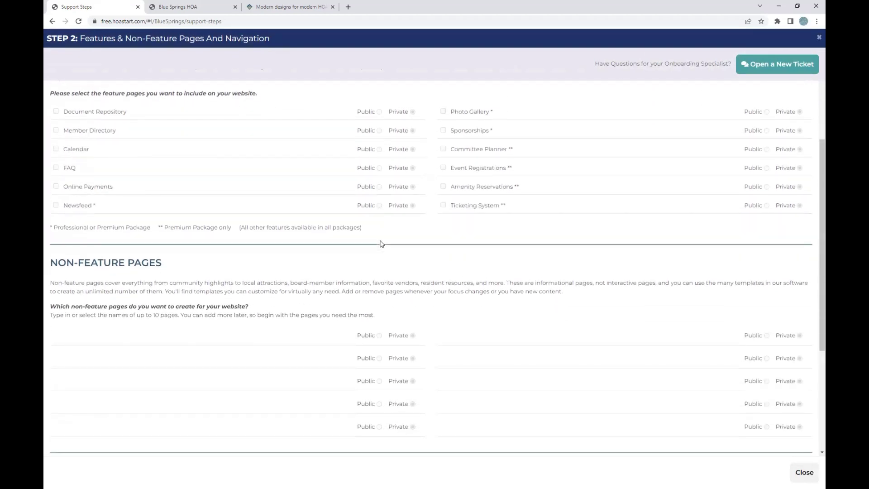
pyautogui.scroll(-5, 381, 244)
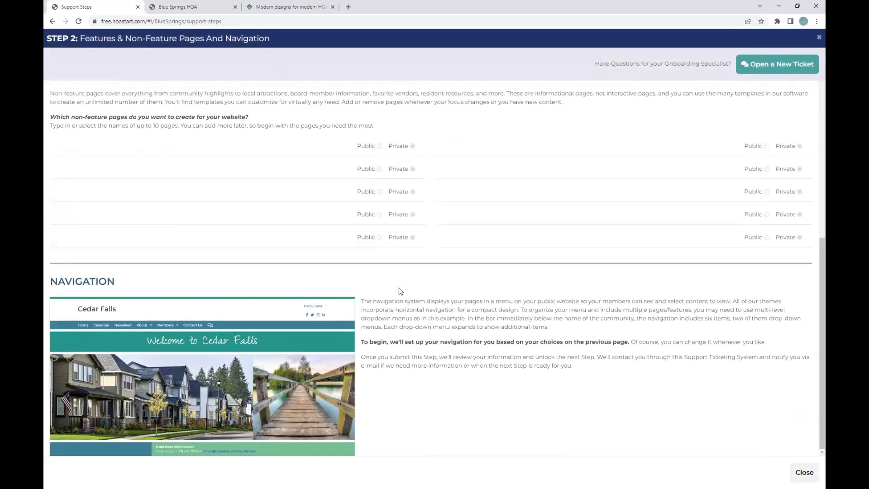
pyautogui.scroll(5, 400, 291)
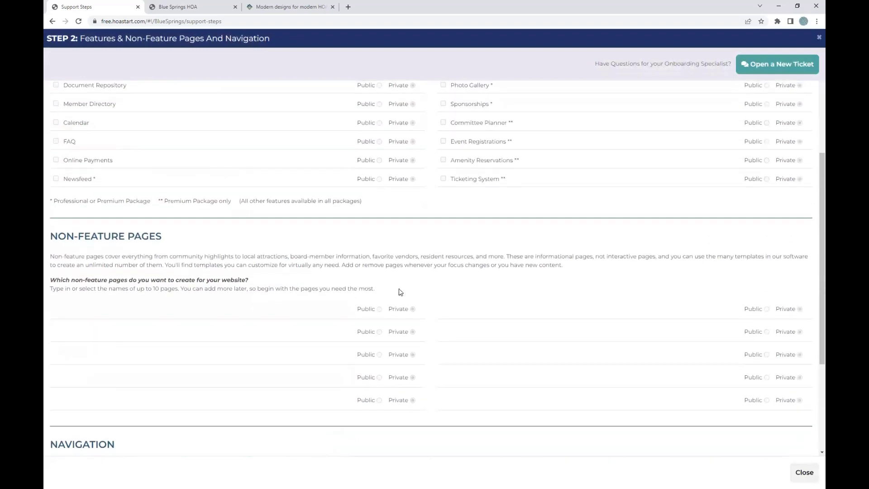
pyautogui.scroll(1, 400, 291)
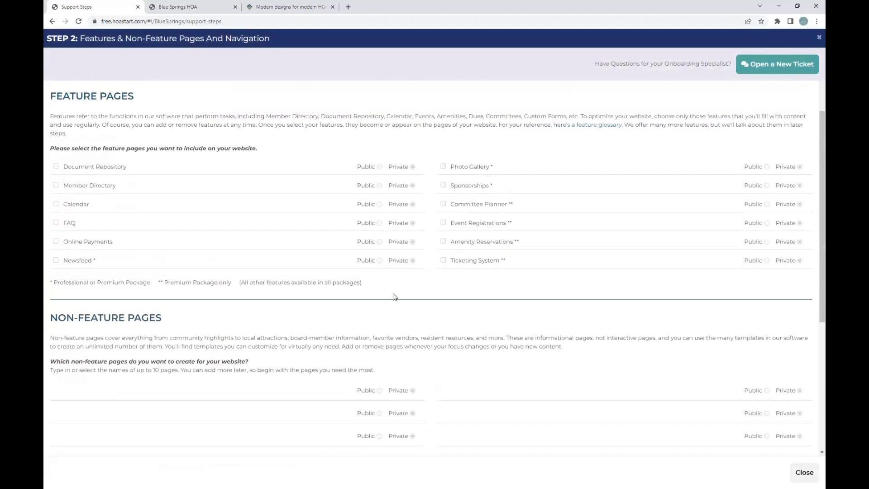
pyautogui.scroll(1, 396, 297)
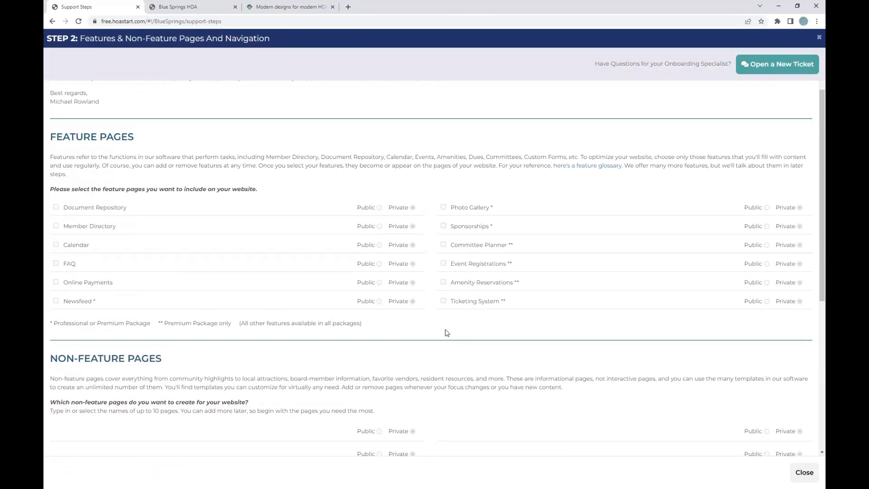
pyautogui.scroll(1, 446, 332)
pyautogui.scroll(1, 444, 332)
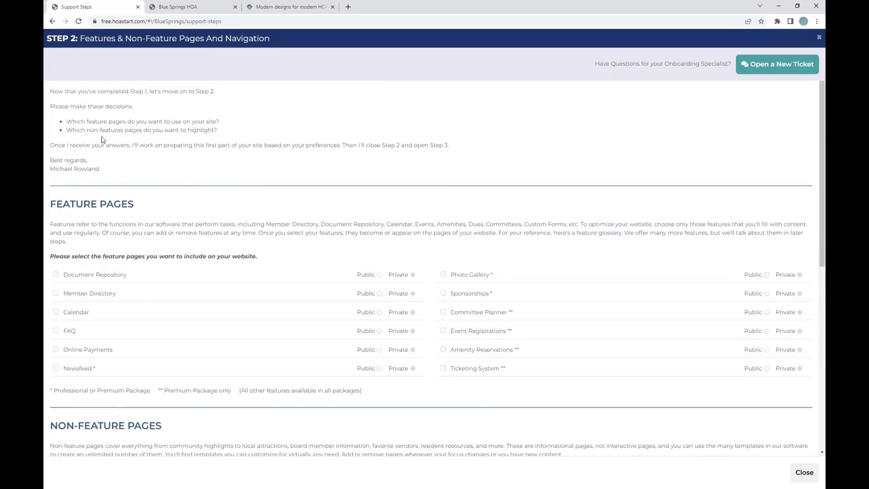
# - Close Step 2, browse the Blue Springs site's About and Community Info menus, then return to onboarding
pyautogui.click(818, 39)
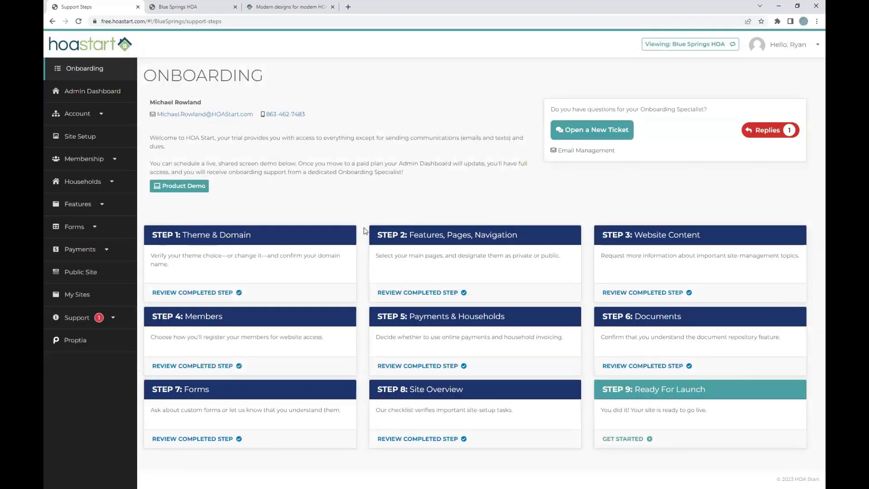
pyautogui.click(181, 7)
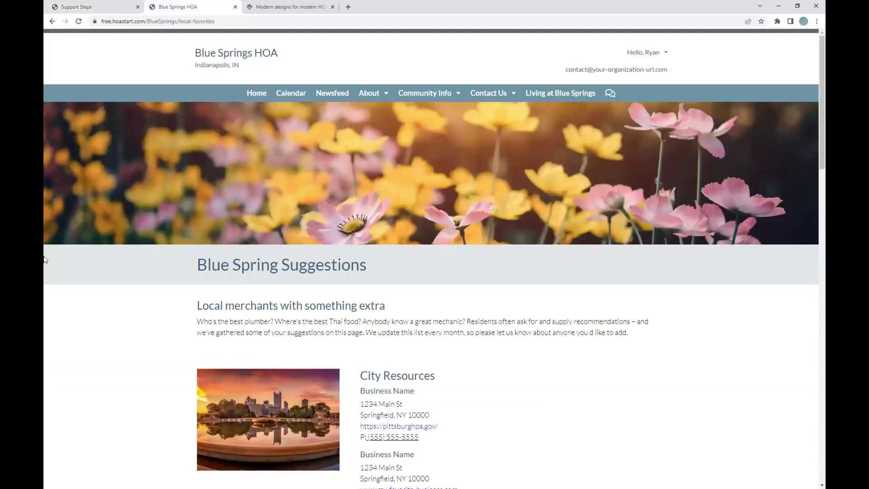
pyautogui.click(384, 95)
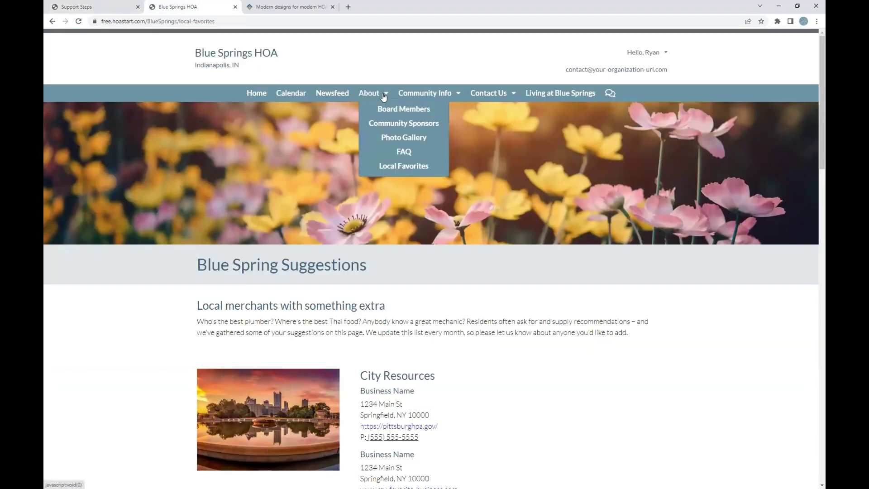
pyautogui.click(417, 94)
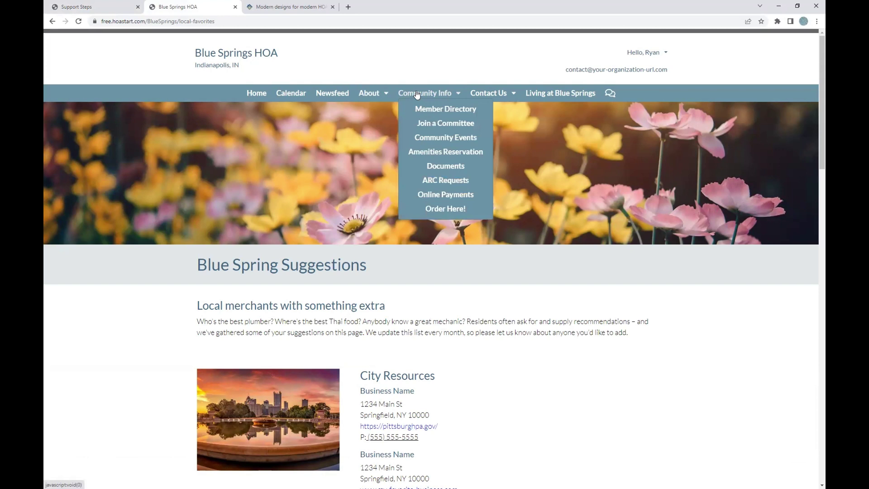
pyautogui.click(88, 7)
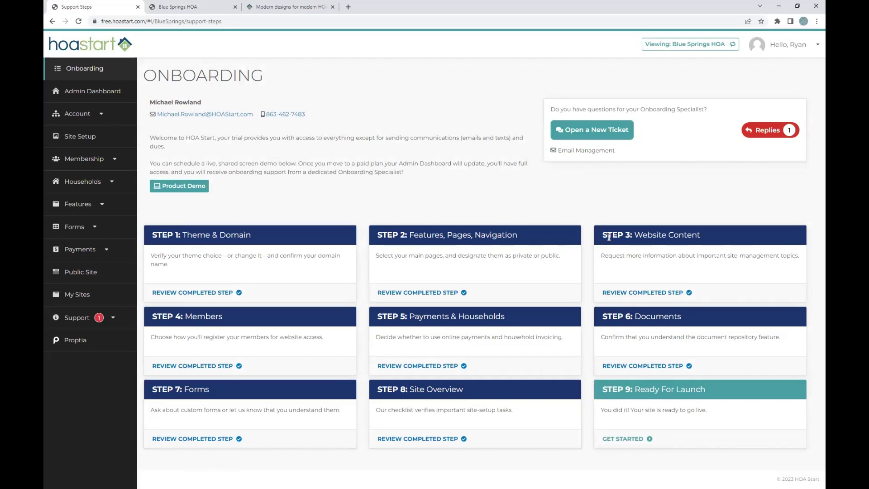
# - Open Step 3's Website Content review and scroll through its videos, quick guides and help documents
pyautogui.moveTo(599, 235); pyautogui.dragTo(711, 240)
pyautogui.click(646, 292)
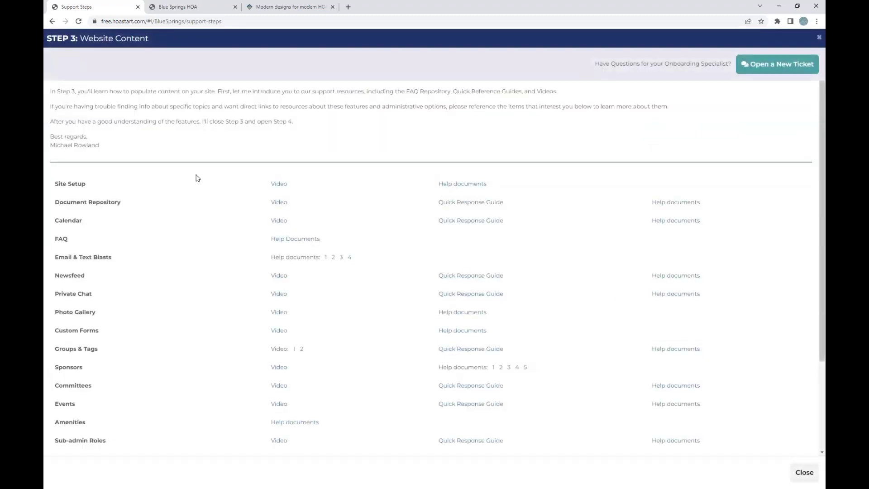
pyautogui.scroll(-2, 198, 178)
pyautogui.scroll(1, 194, 178)
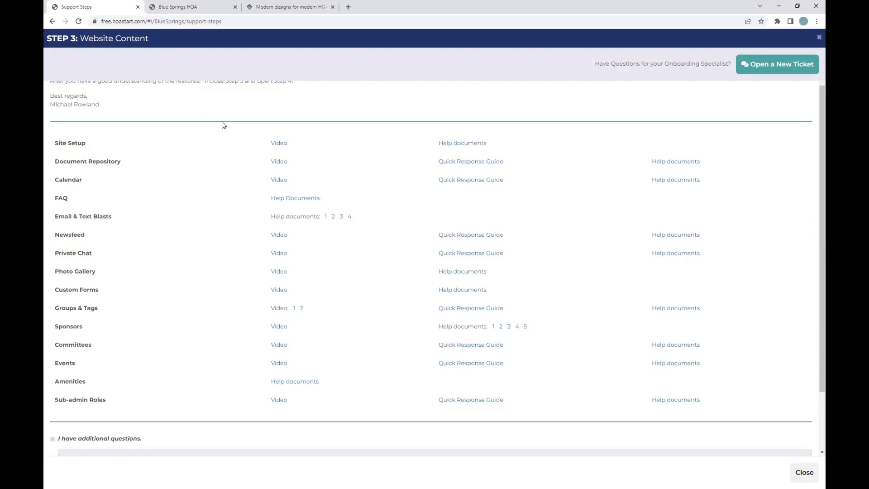
# - Open the Blue Springs HOA site's Community Info > Amenities Reservation page and scroll through it
pyautogui.click(185, 8)
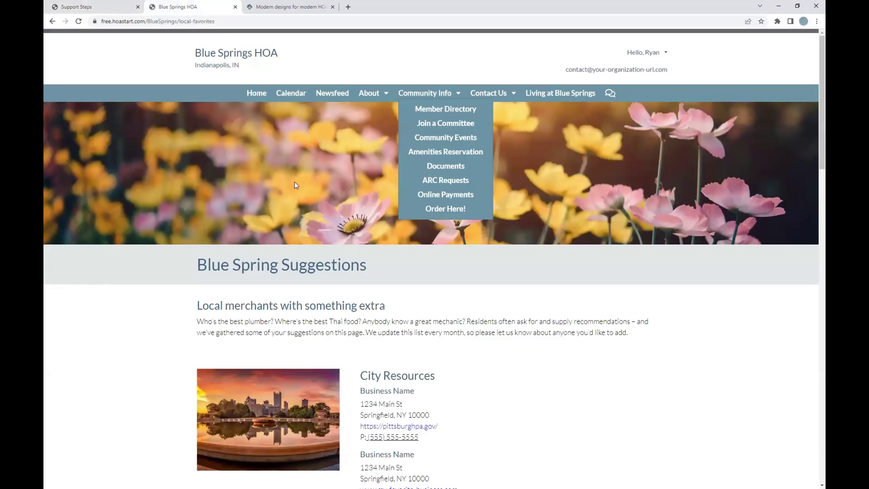
pyautogui.click(429, 153)
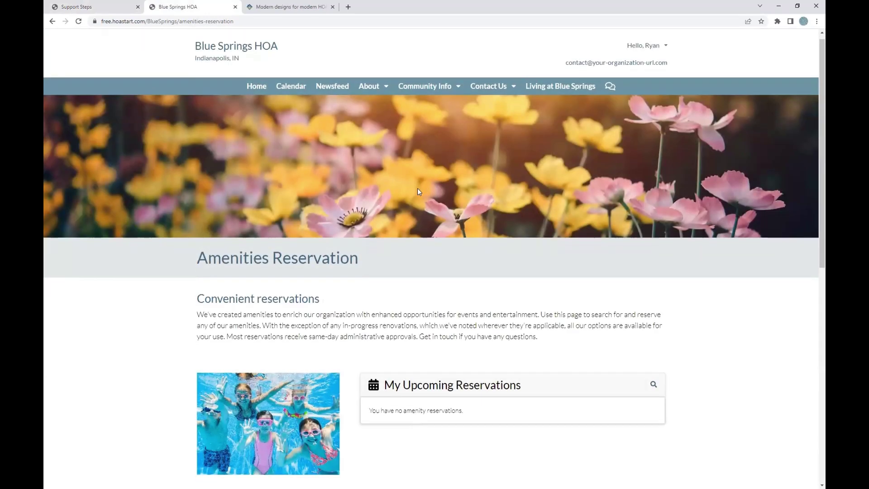
pyautogui.scroll(-5, 418, 191)
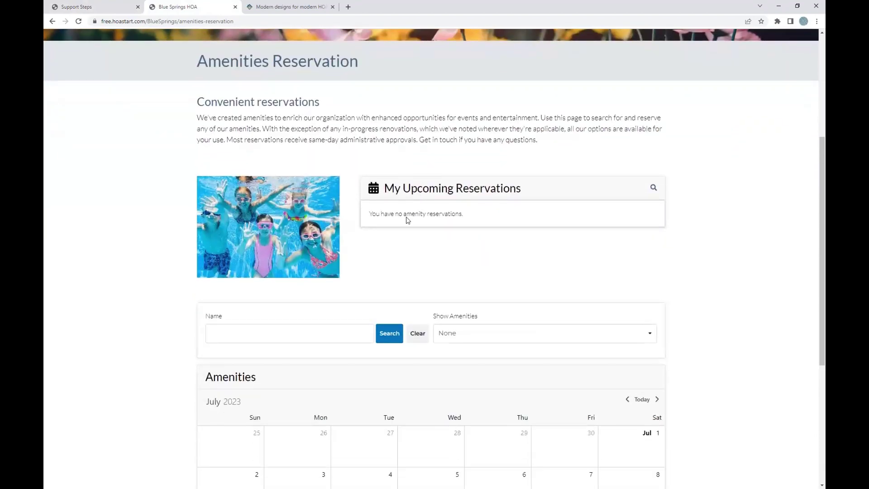
pyautogui.scroll(5, 409, 226)
# - Go to the site's home page and look over the welcome text block
pyautogui.click(261, 93)
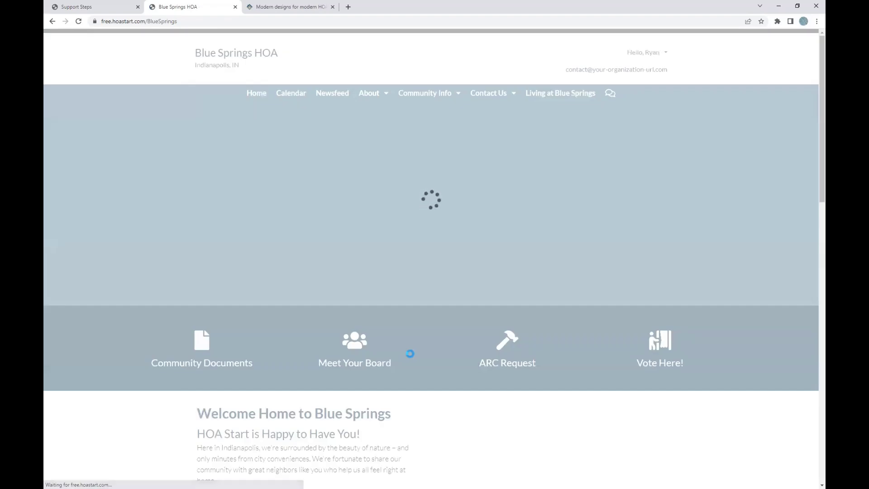
pyautogui.scroll(-5, 389, 337)
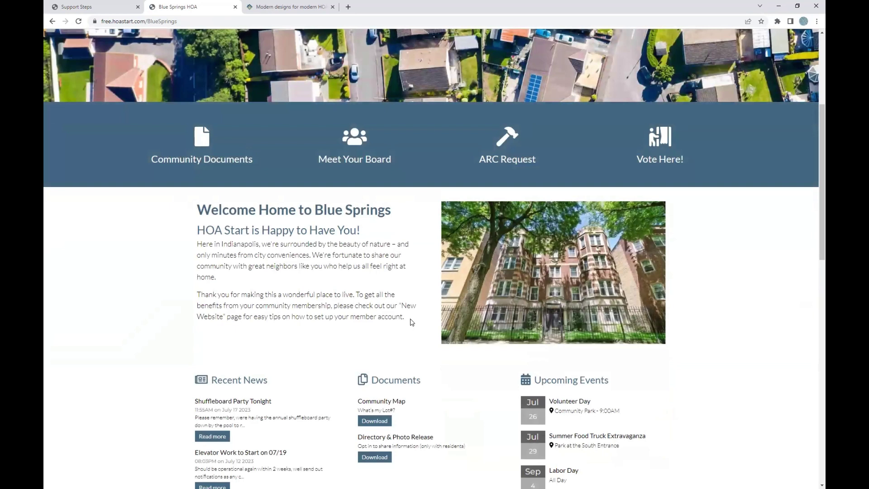
pyautogui.moveTo(410, 322); pyautogui.dragTo(188, 214)
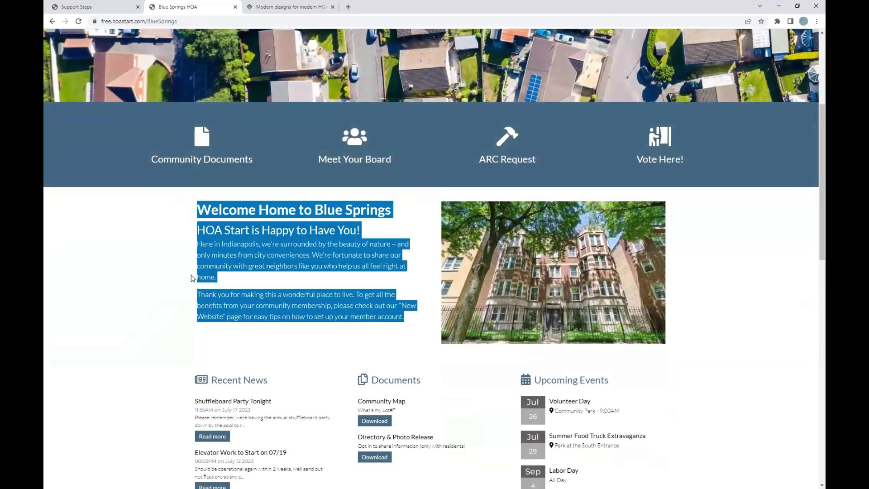
pyautogui.click(205, 283)
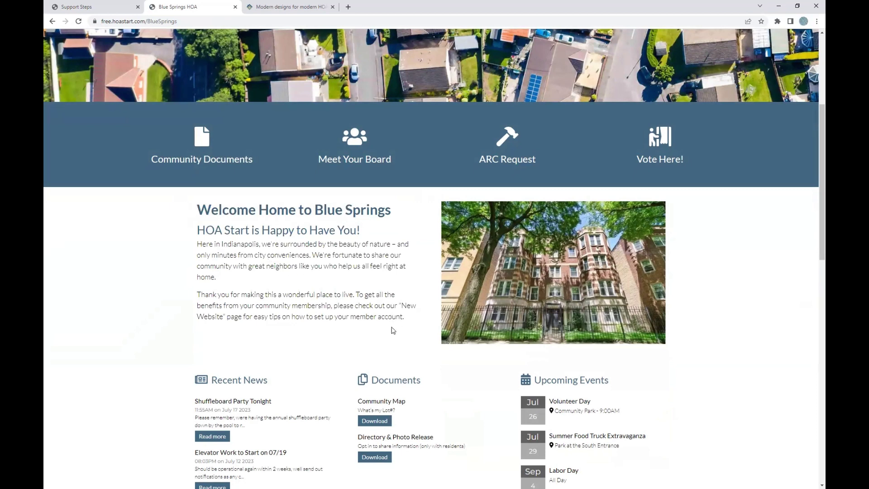
pyautogui.scroll(5, 392, 331)
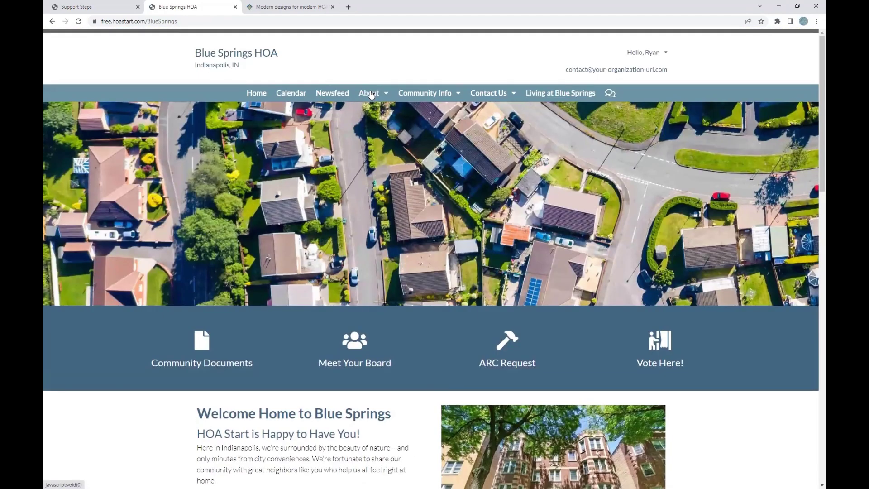
# - Open About > FAQ, expand 'For new residents' and reveal the trash pickup day answer
pyautogui.click(371, 95)
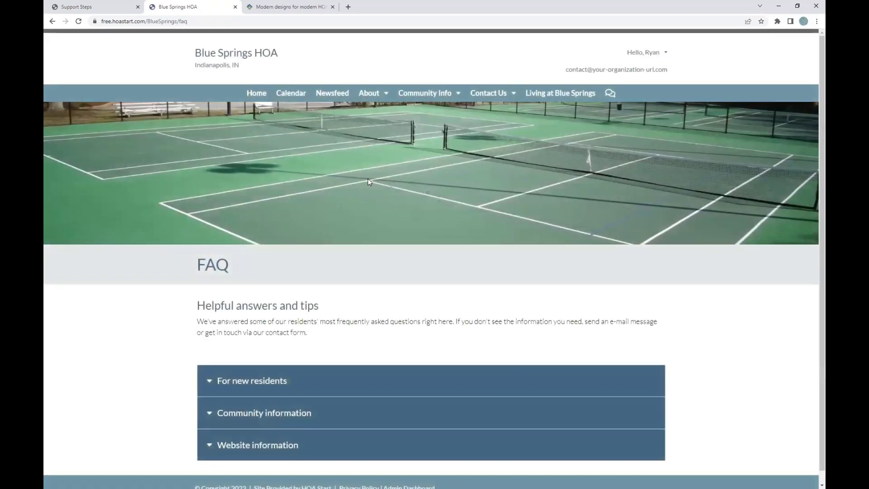
pyautogui.scroll(-1, 353, 268)
pyautogui.click(279, 369)
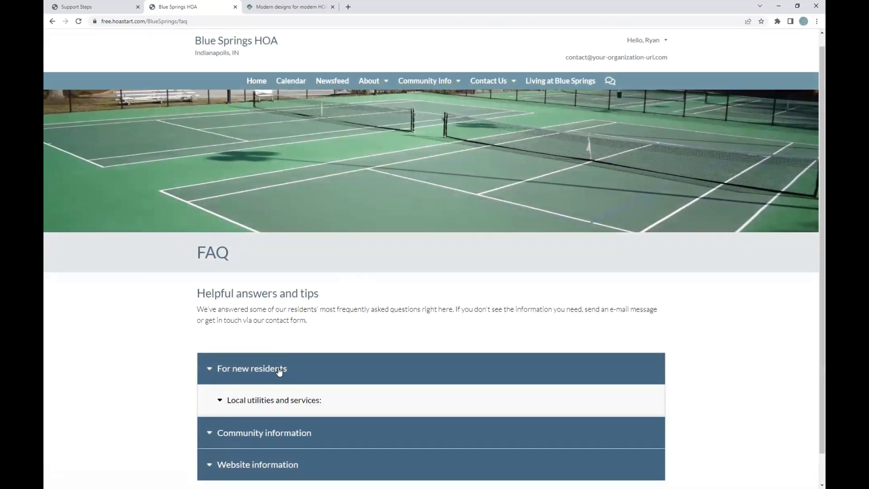
pyautogui.scroll(-1, 280, 369)
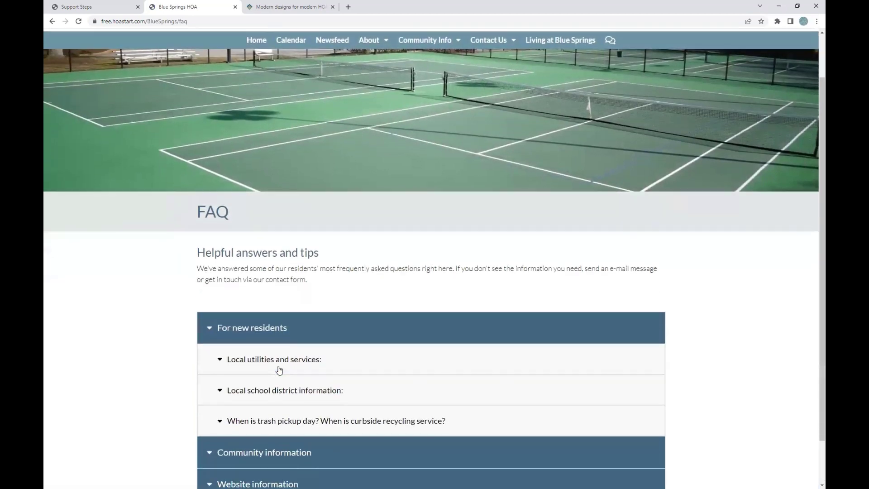
pyautogui.click(294, 417)
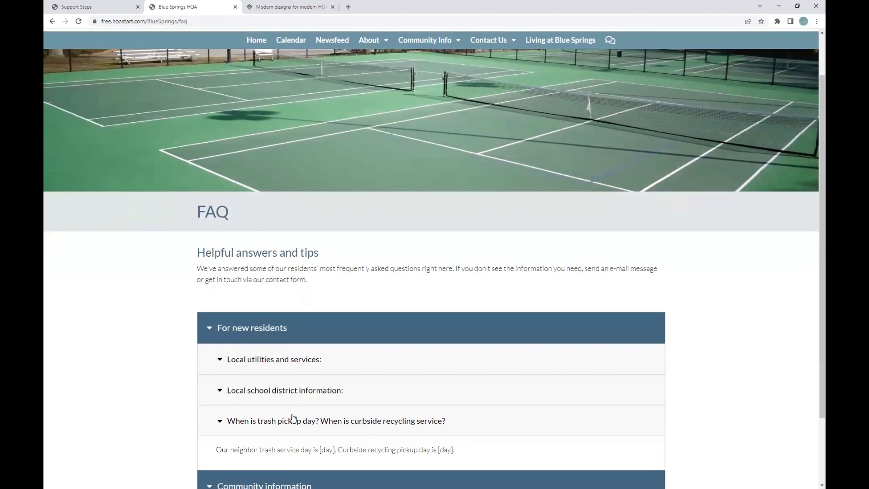
pyautogui.scroll(-1, 294, 416)
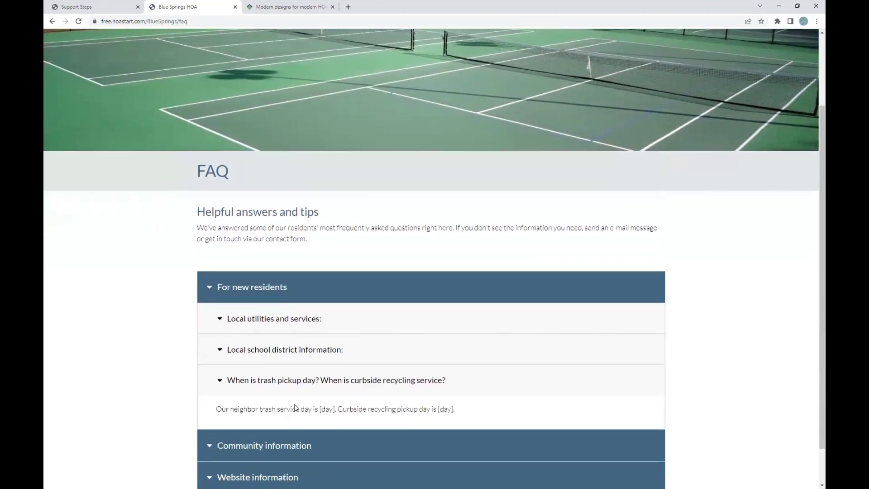
pyautogui.scroll(2, 294, 416)
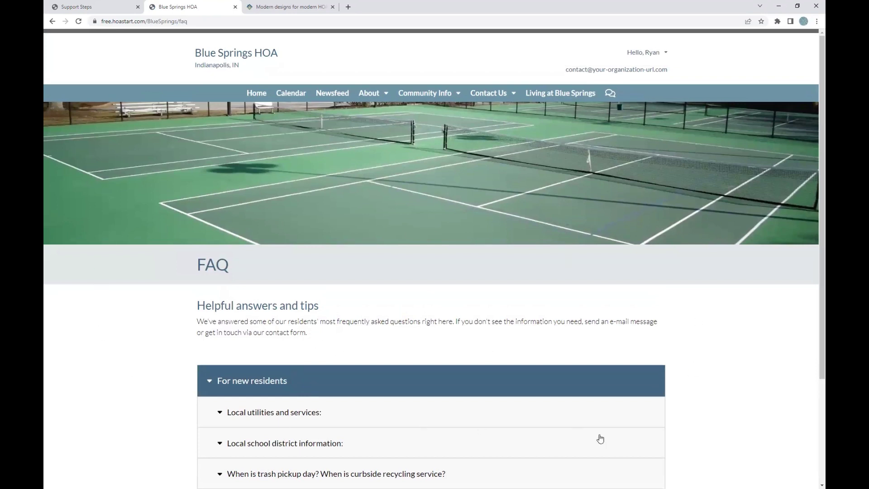
# - Go back to the Step 3 Website Content resources and close them
pyautogui.click(284, 7)
pyautogui.click(81, 5)
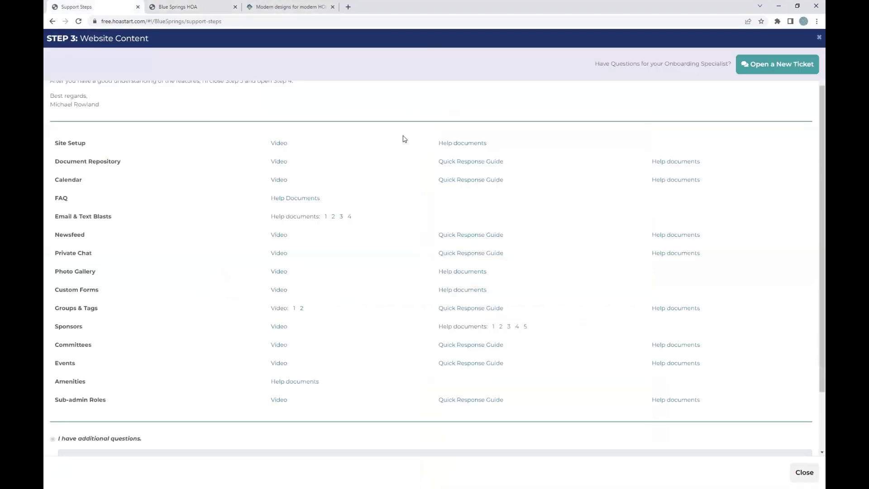
pyautogui.scroll(-2, 632, 253)
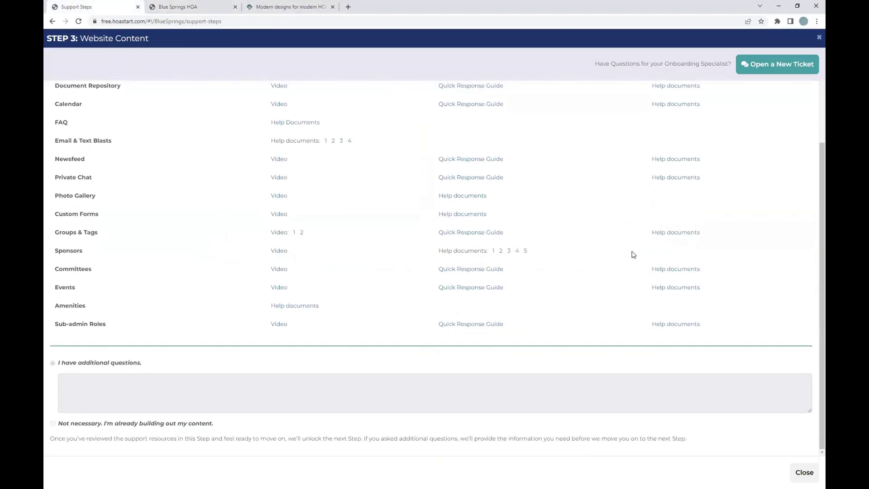
pyautogui.scroll(3, 633, 254)
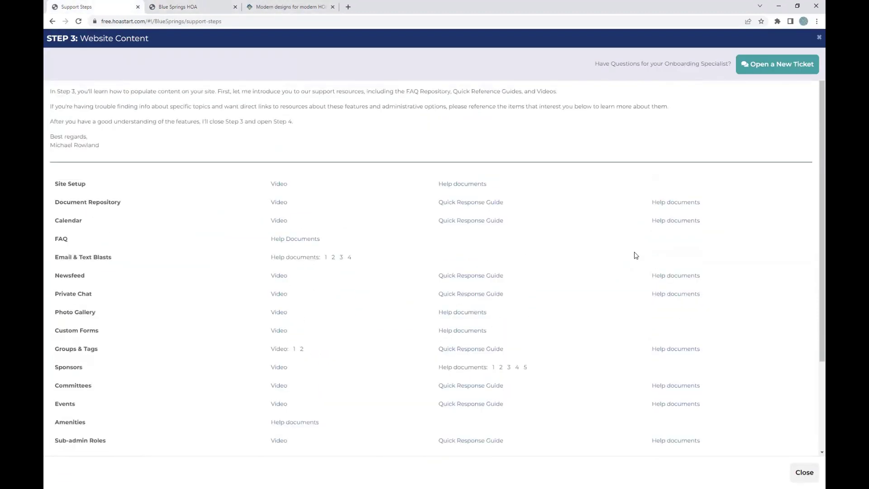
pyautogui.click(813, 40)
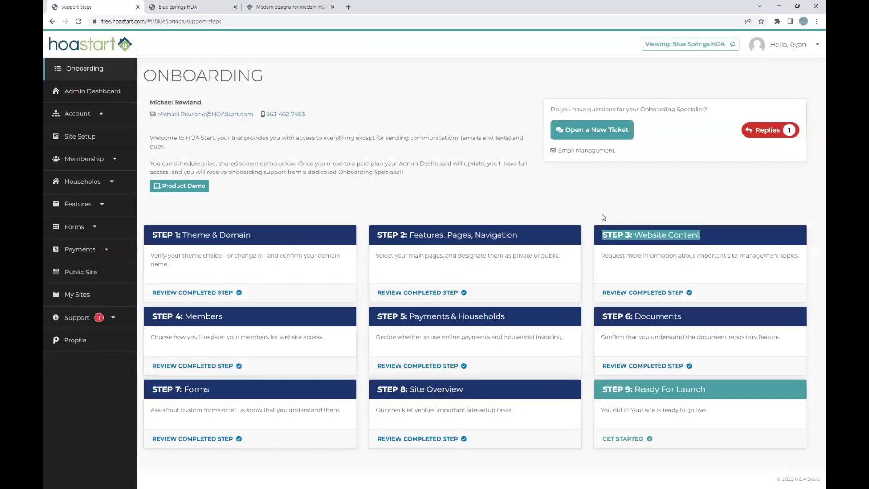
# - Open the pending Need Help ticket on the Support Desk to check its messages, then close it
pyautogui.click(602, 217)
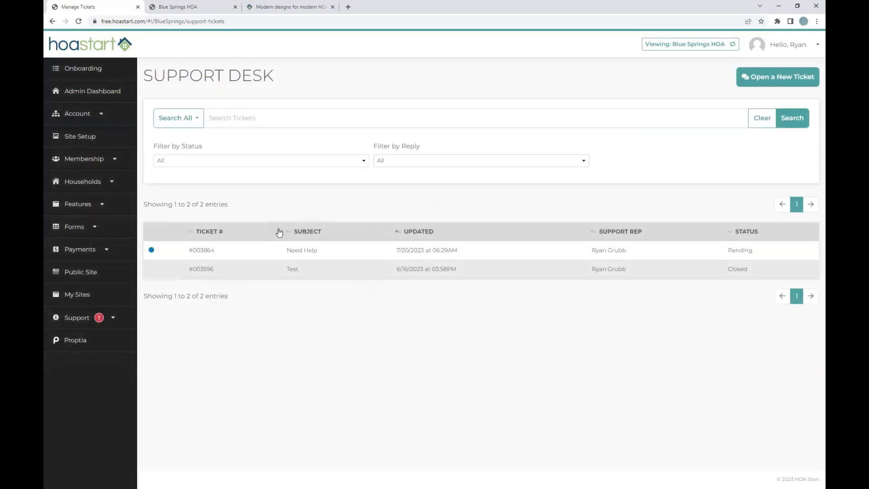
pyautogui.click(302, 250)
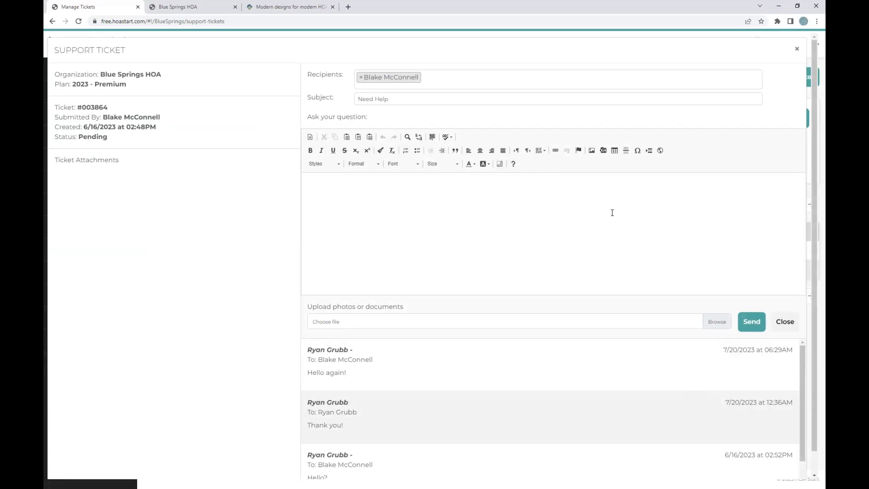
pyautogui.click(796, 50)
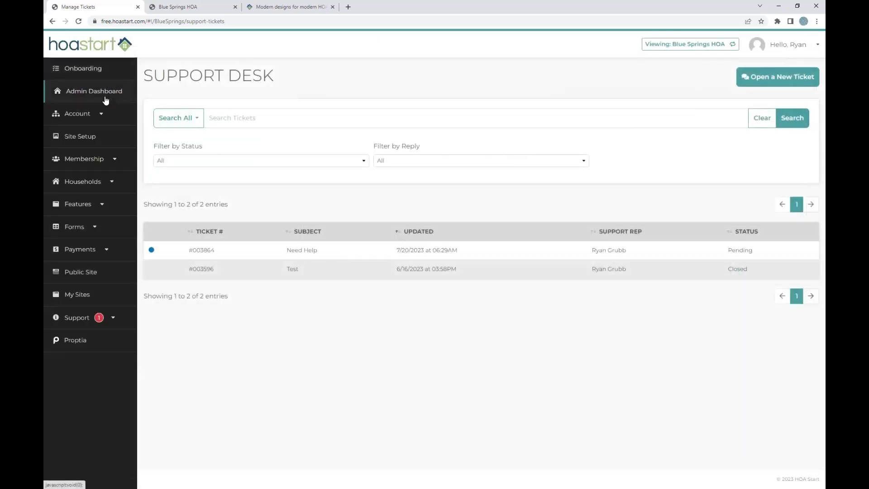
# - Go back to the Onboarding steps and open the completed Step 4 Members review
pyautogui.click(113, 74)
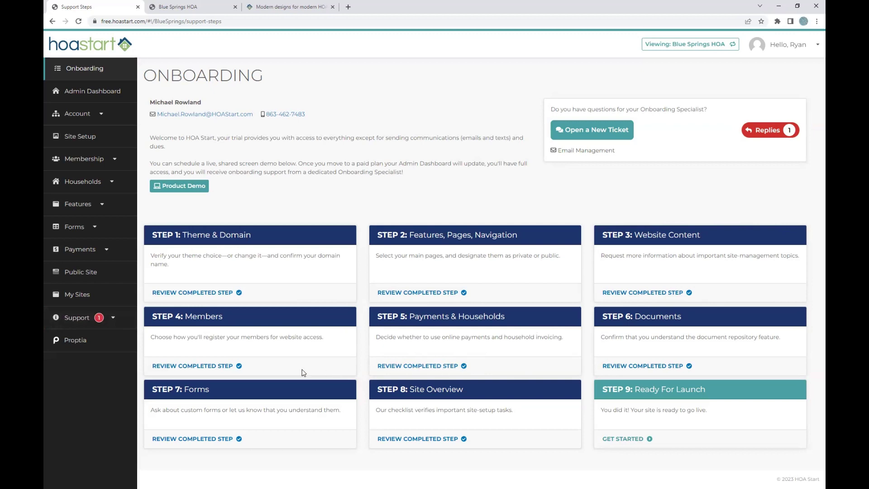
pyautogui.click(220, 365)
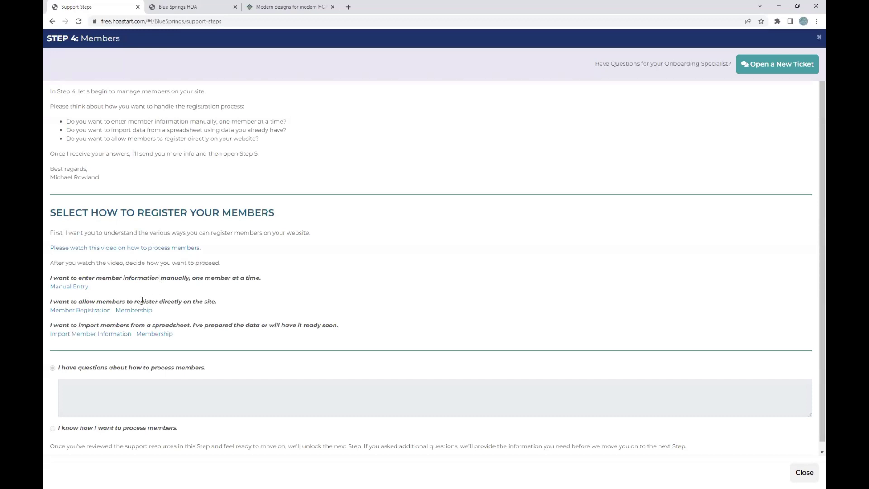
pyautogui.moveTo(50, 302); pyautogui.dragTo(247, 297)
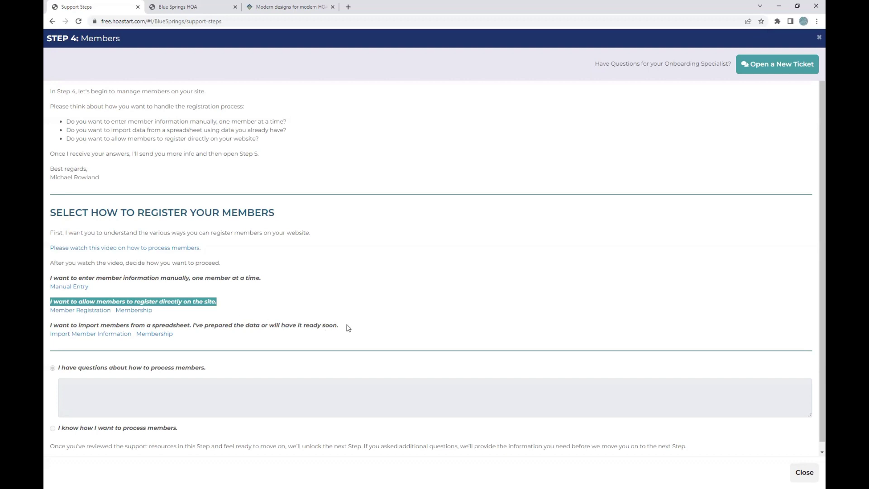
pyautogui.moveTo(349, 327); pyautogui.dragTo(48, 325)
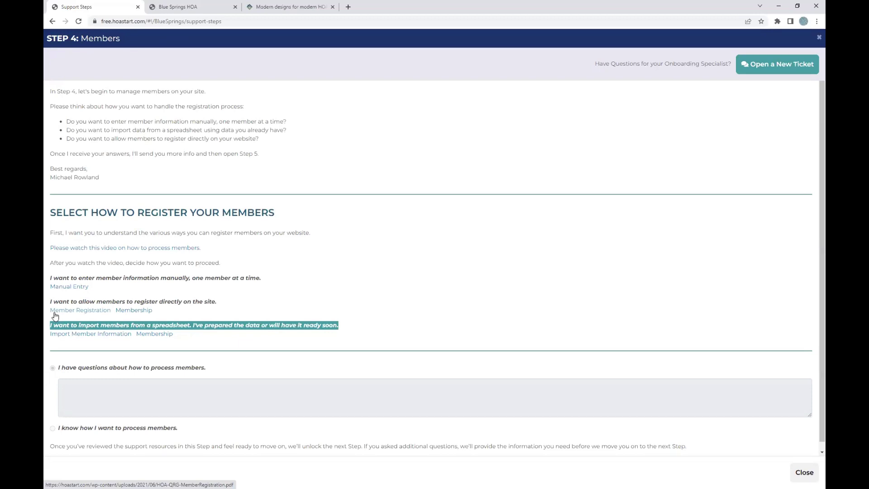
pyautogui.click(303, 247)
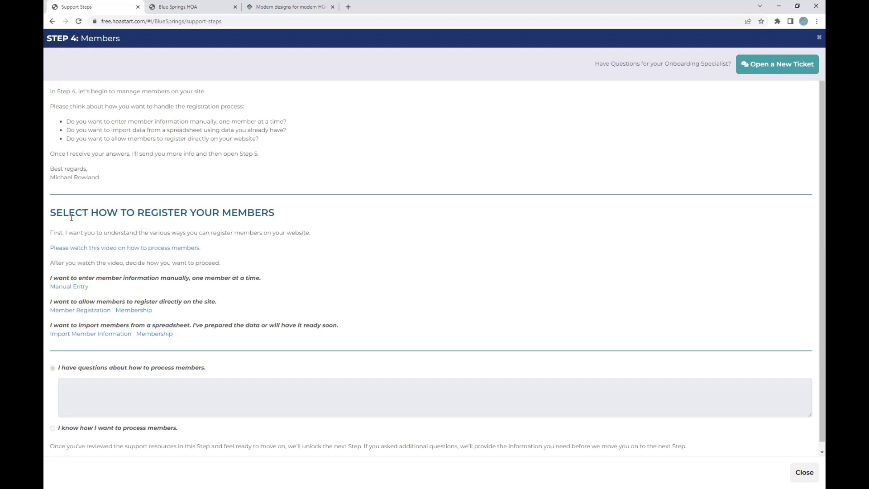
# - Close the Members review, then read through and close the Step 5 Online Payments & Households review
pyautogui.click(818, 40)
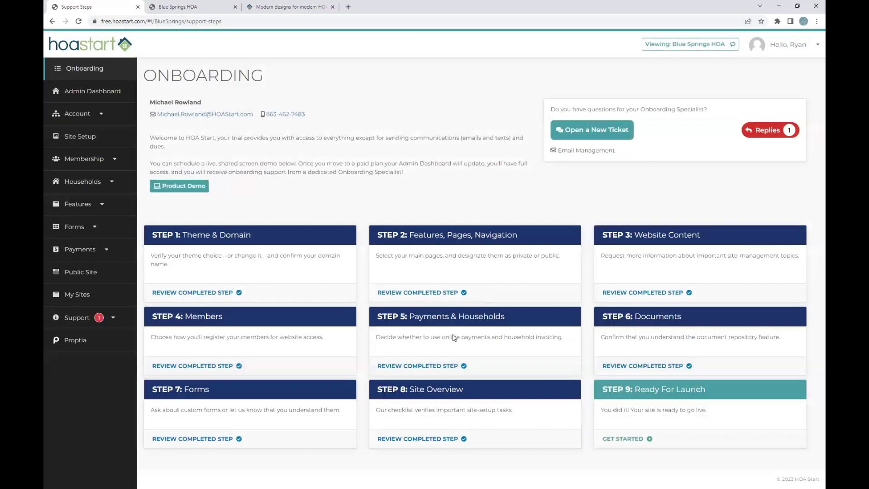
pyautogui.click(408, 367)
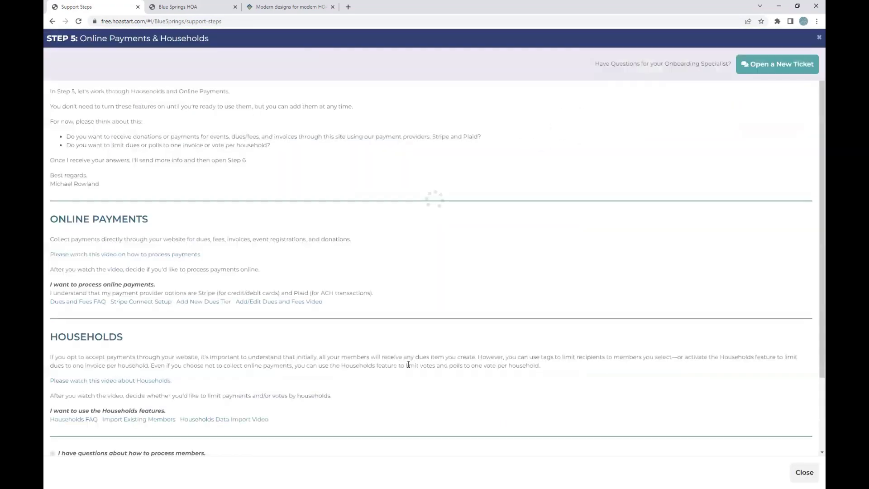
pyautogui.scroll(-1, 108, 256)
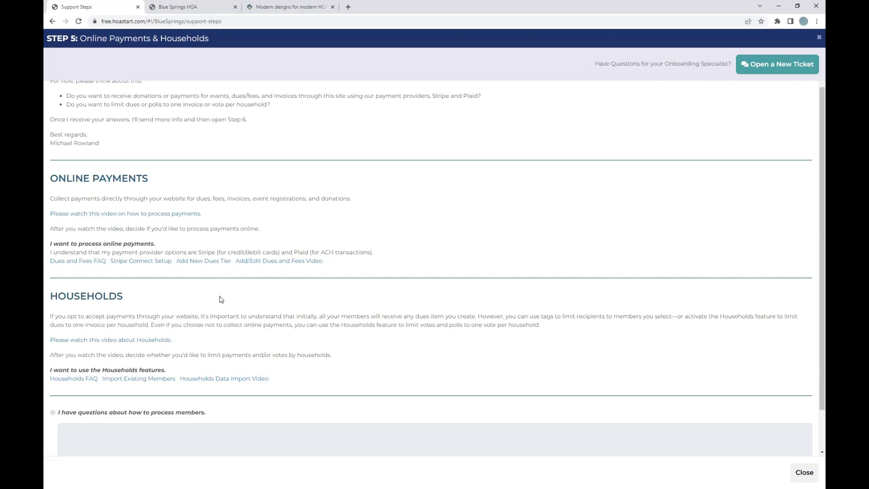
pyautogui.scroll(-1, 221, 297)
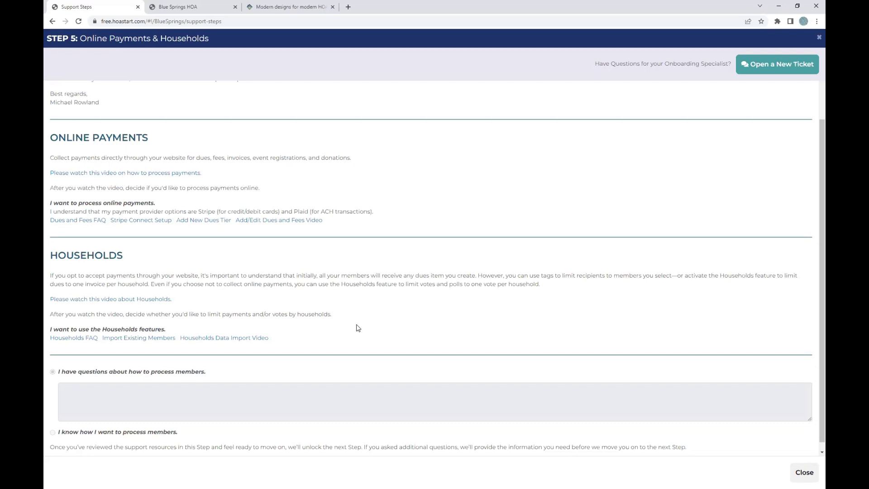
pyautogui.scroll(2, 343, 332)
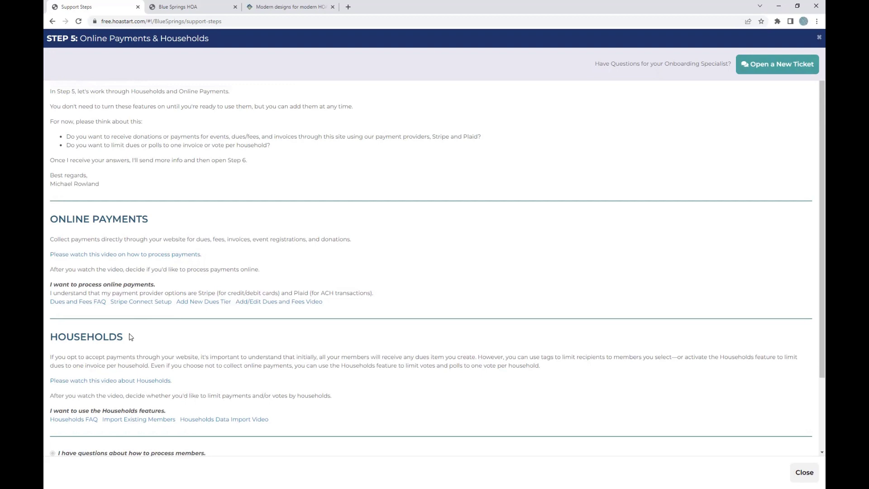
pyautogui.click(818, 40)
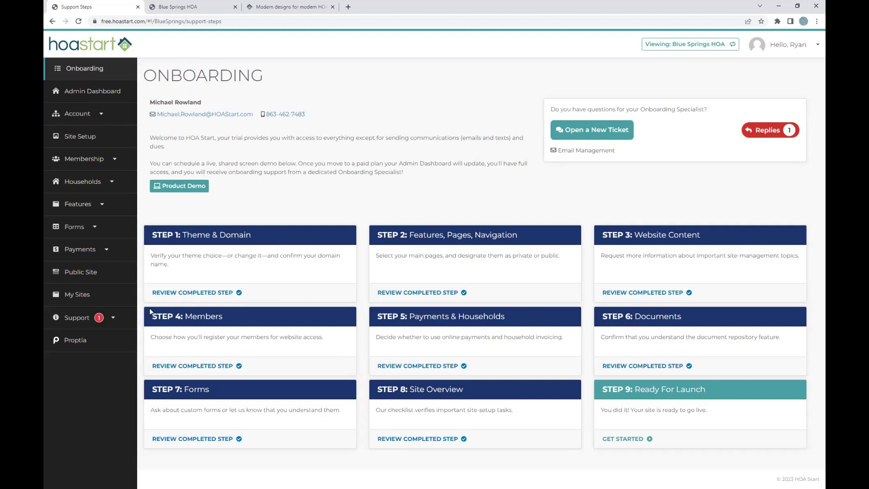
pyautogui.moveTo(146, 315); pyautogui.dragTo(494, 369)
pyautogui.click(494, 369)
pyautogui.click(206, 365)
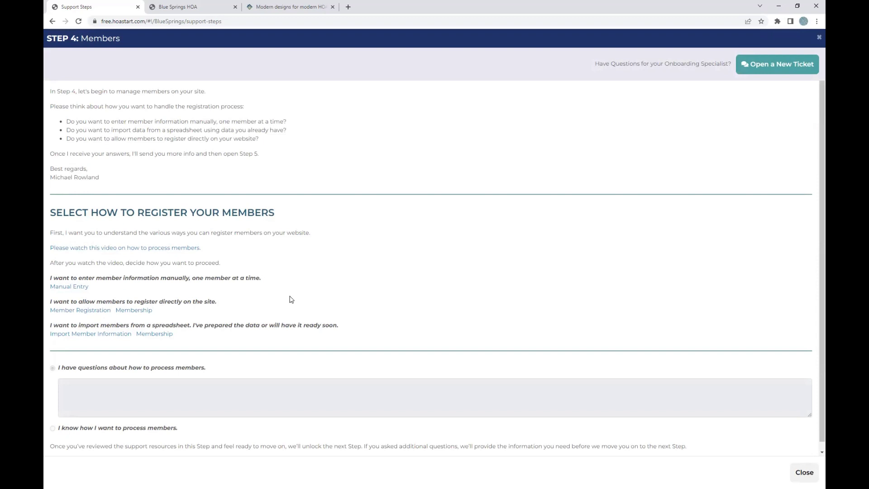
pyautogui.click(817, 41)
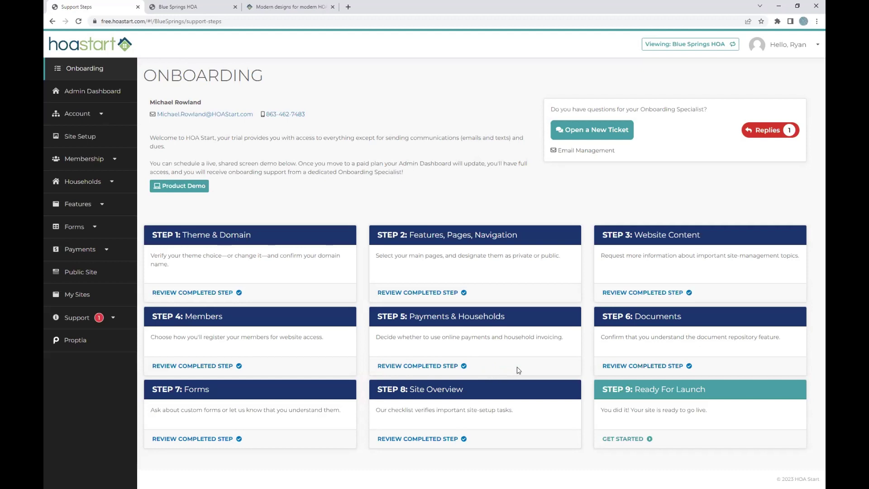
# - Expand Features and Forms in the sidebar and open the Calendars management page
pyautogui.moveTo(598, 318); pyautogui.dragTo(737, 423)
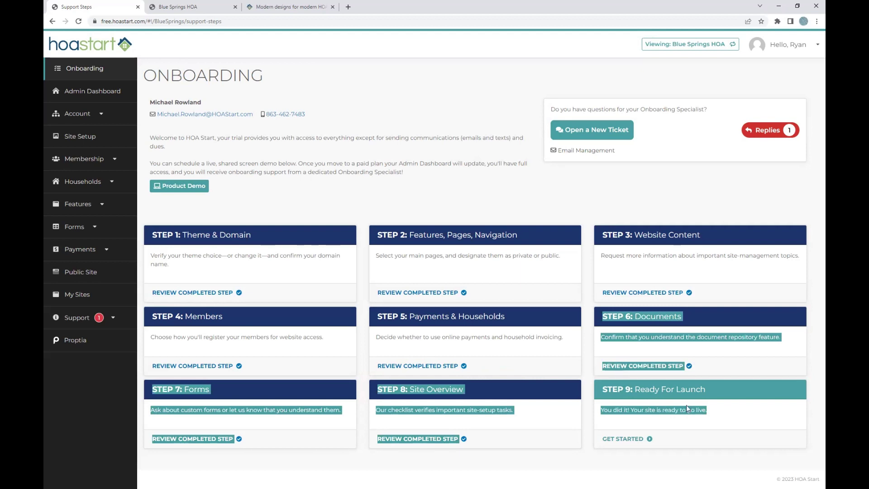
pyautogui.click(102, 204)
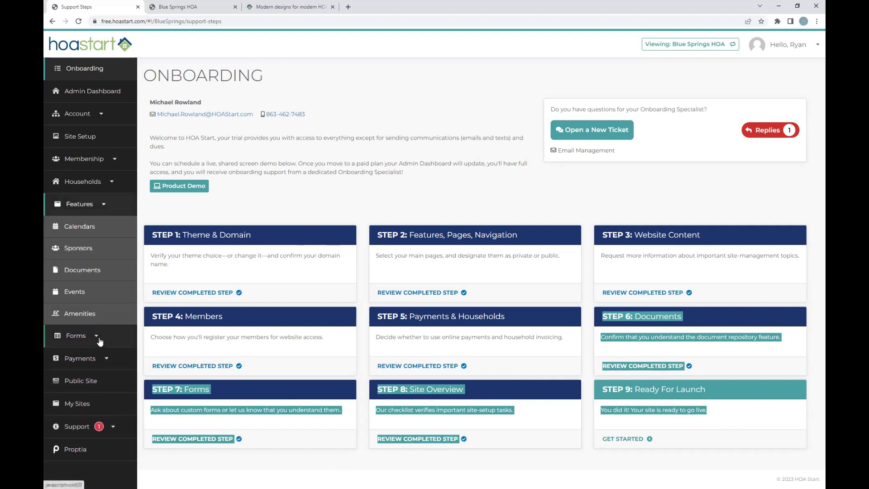
pyautogui.click(98, 342)
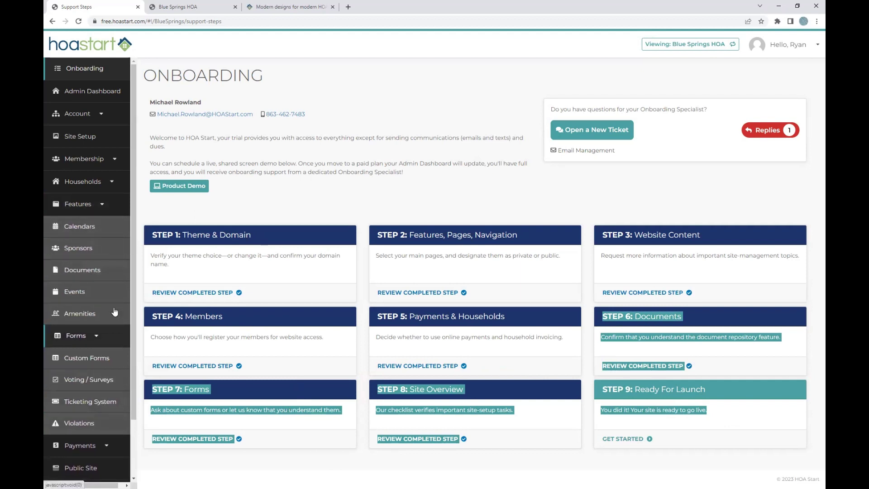
pyautogui.click(103, 230)
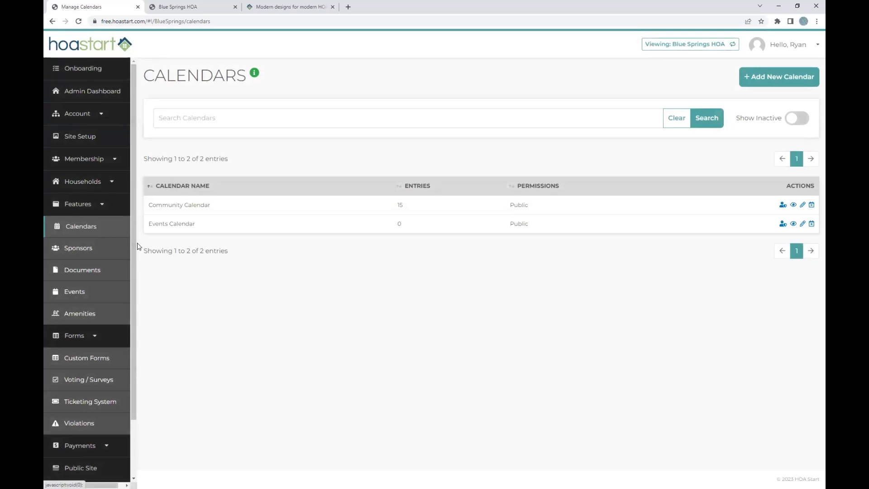
# - View the Community Calendar entries, then open the Documents folders page
pyautogui.click(793, 206)
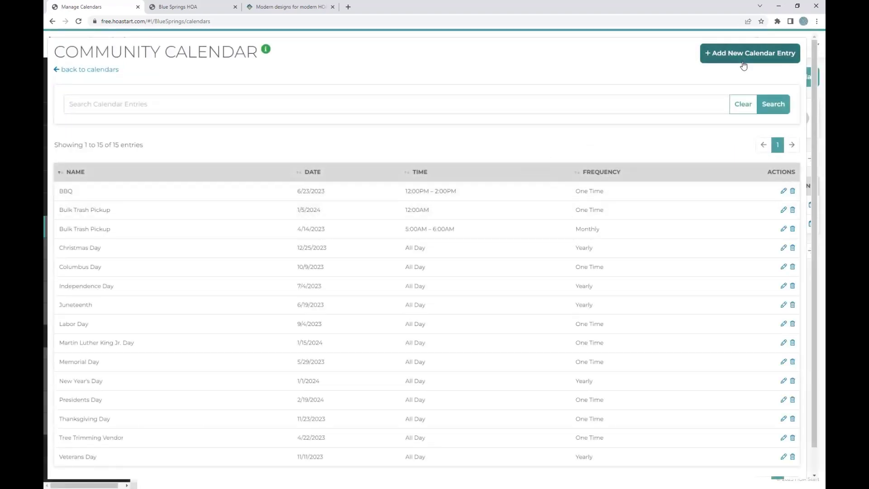
pyautogui.press('Escape')
pyautogui.click(112, 271)
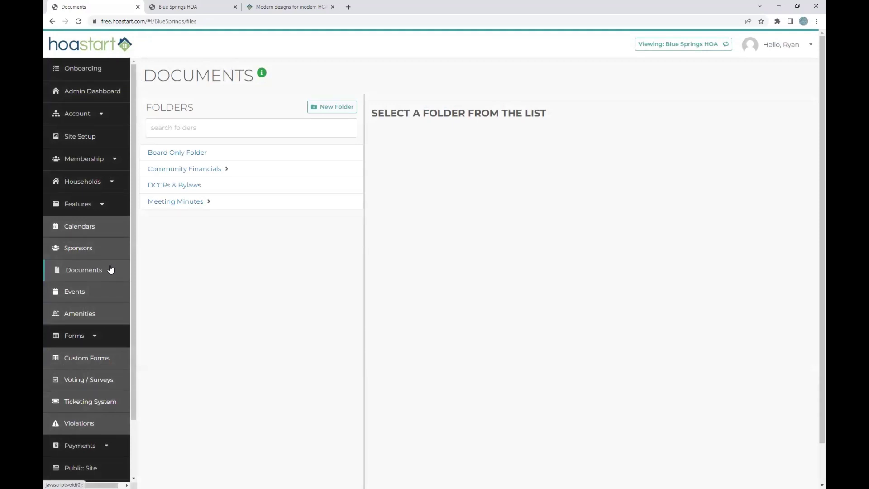
# - Create a new document folder named 'Demo Example' and open the empty folder
pyautogui.click(339, 106)
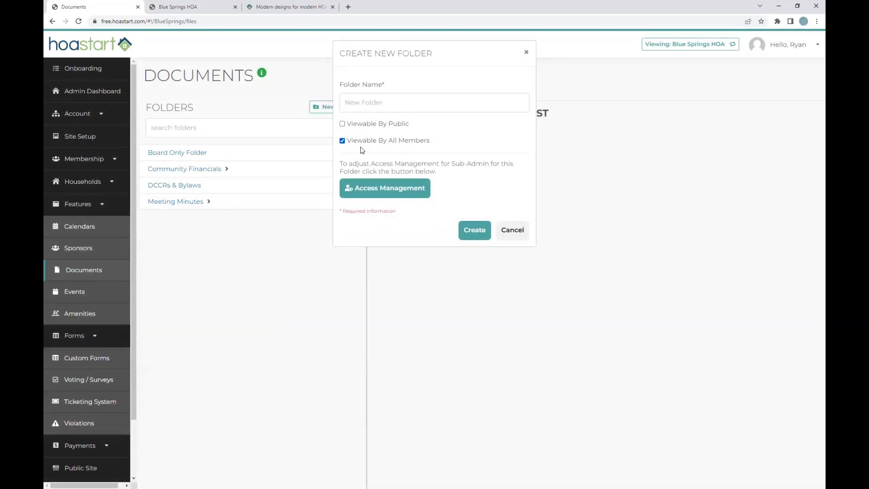
pyautogui.click(382, 110)
pyautogui.write('Demo ')
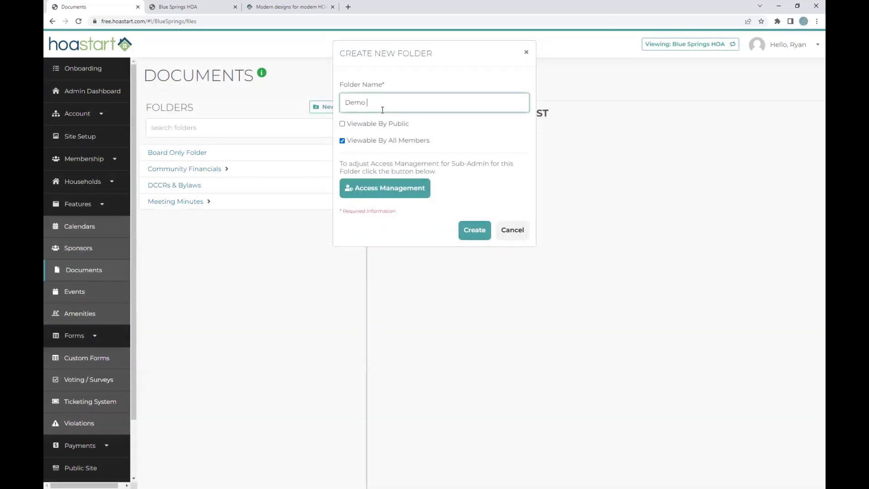
pyautogui.write('Example')
pyautogui.click(467, 234)
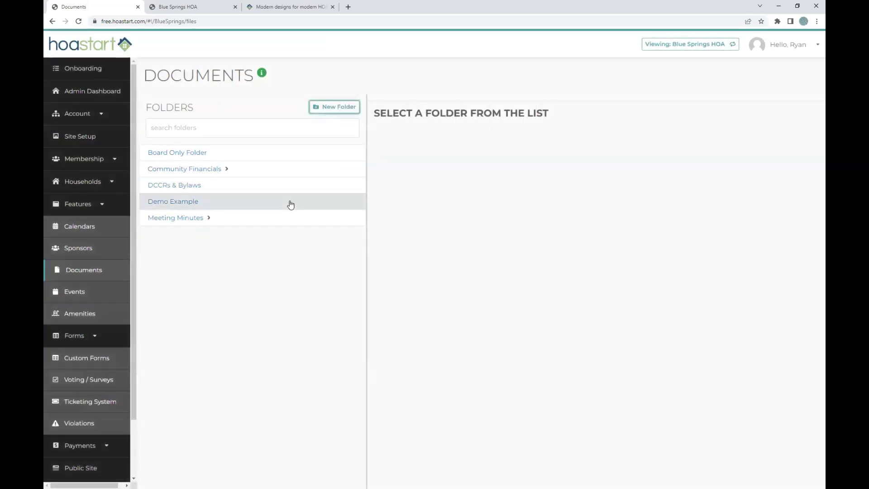
pyautogui.click(195, 202)
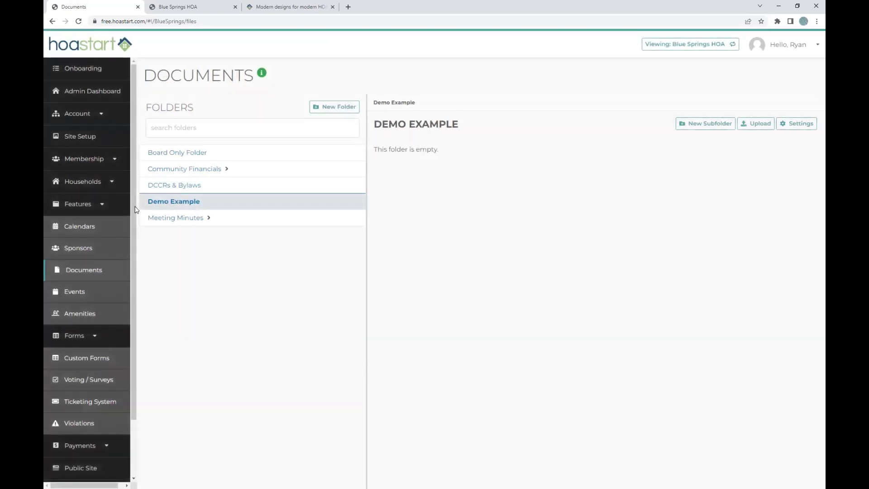
pyautogui.click(114, 210)
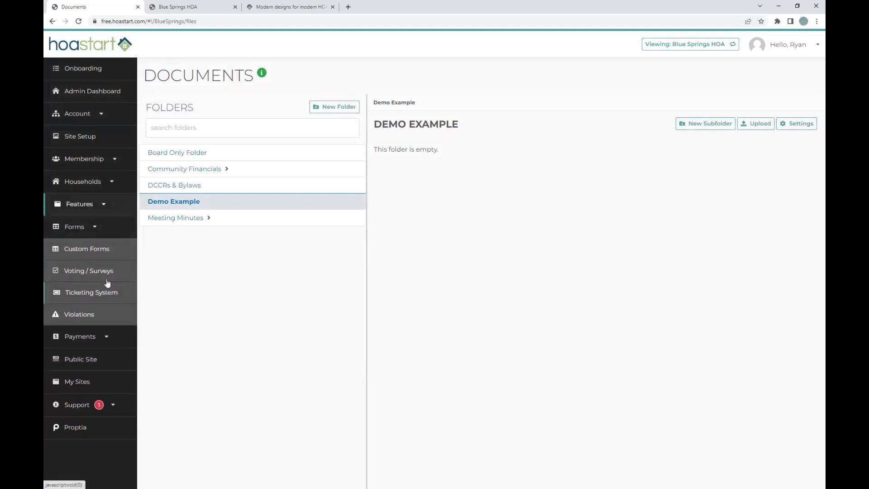
# - Open Custom Forms and review Contact Us, Food Truck Selection and the other listed forms
pyautogui.click(105, 250)
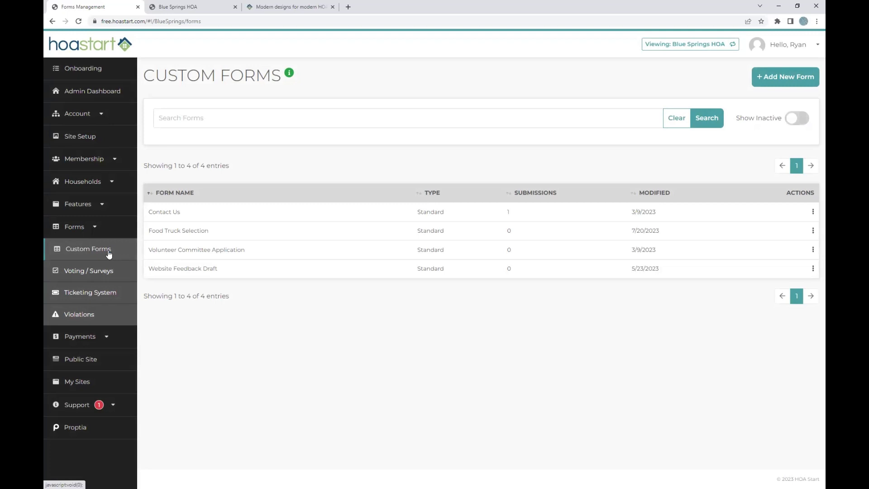
pyautogui.click(115, 212)
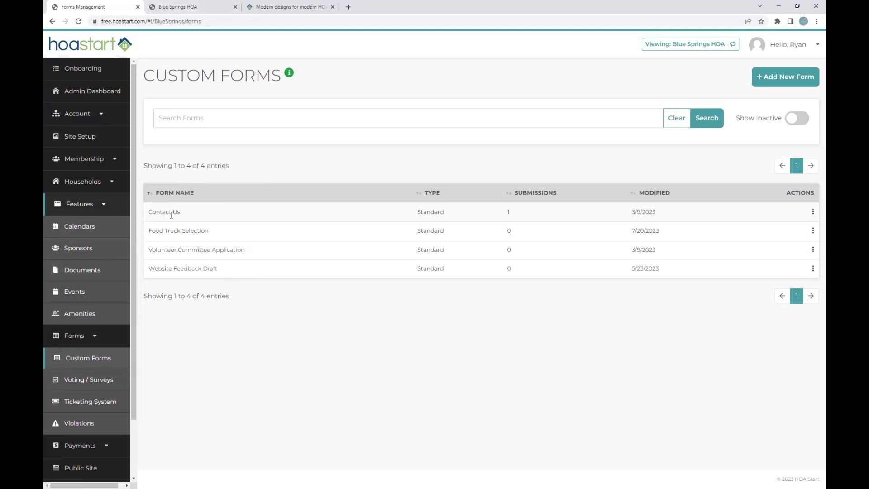
pyautogui.moveTo(182, 213); pyautogui.dragTo(150, 213)
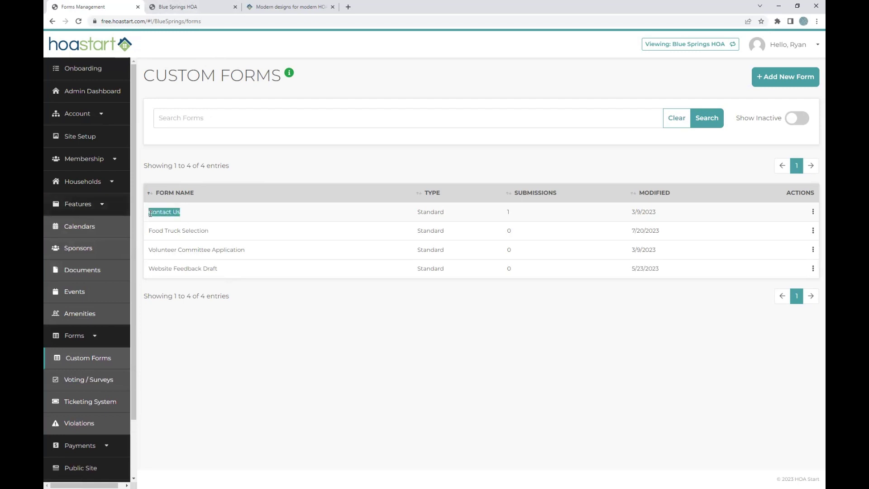
pyautogui.click(57, 70)
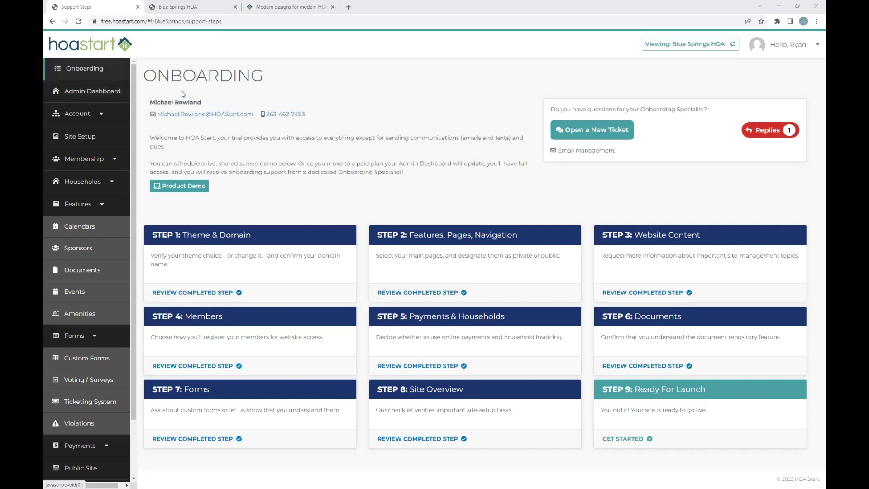
# - Collapse the Features and Forms sections and expand Support in the sidebar
pyautogui.click(118, 206)
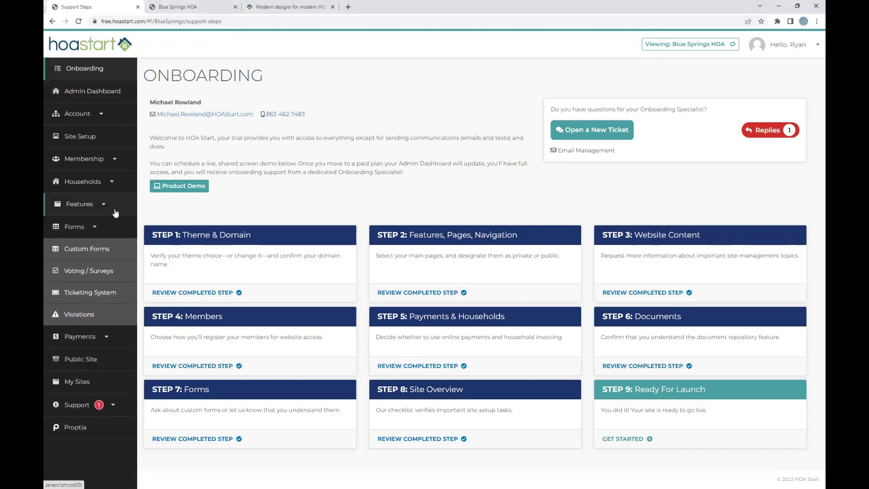
pyautogui.click(109, 227)
pyautogui.click(116, 321)
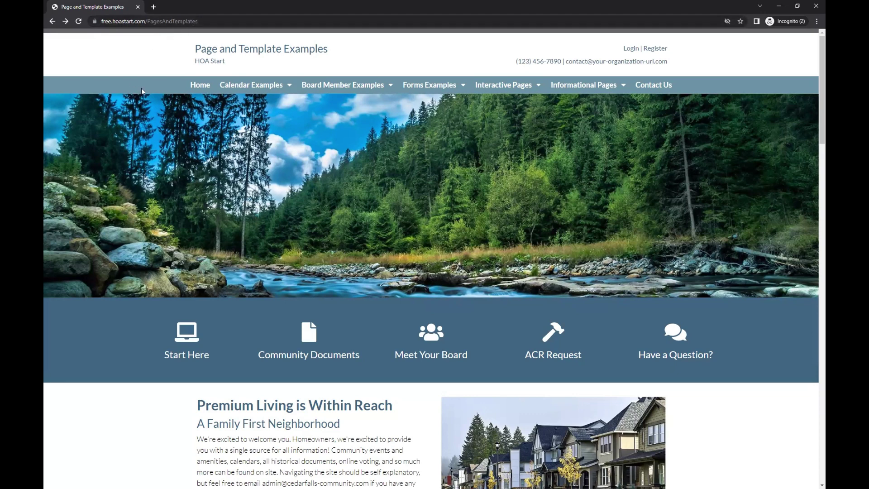
# - Browse the Calendar Examples, Interactive Pages and Informational Pages menus and scroll through the template pages
pyautogui.click(259, 86)
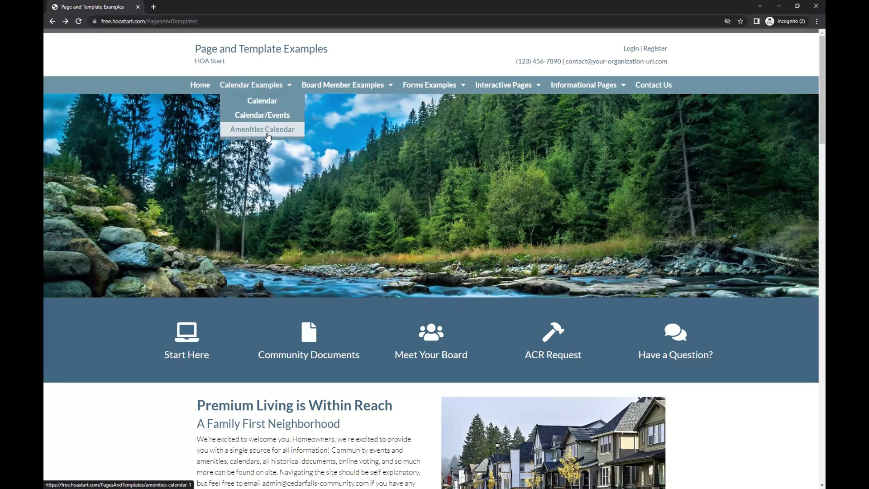
pyautogui.click(520, 87)
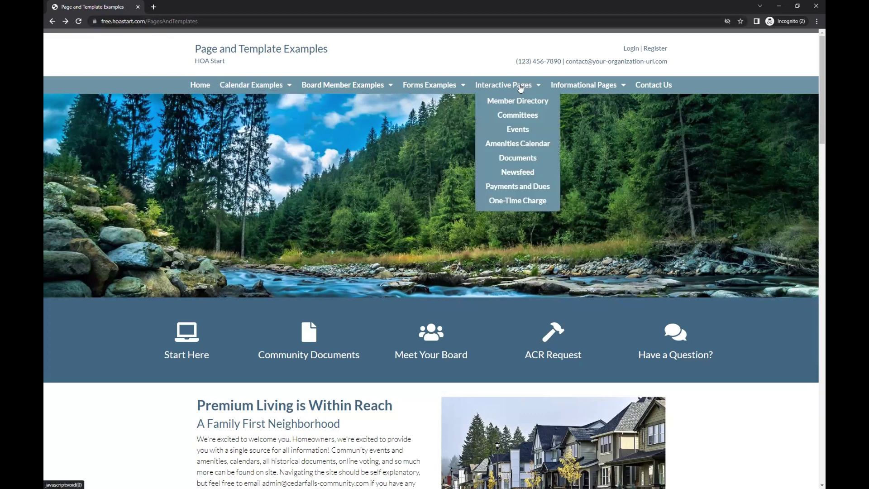
pyautogui.click(588, 90)
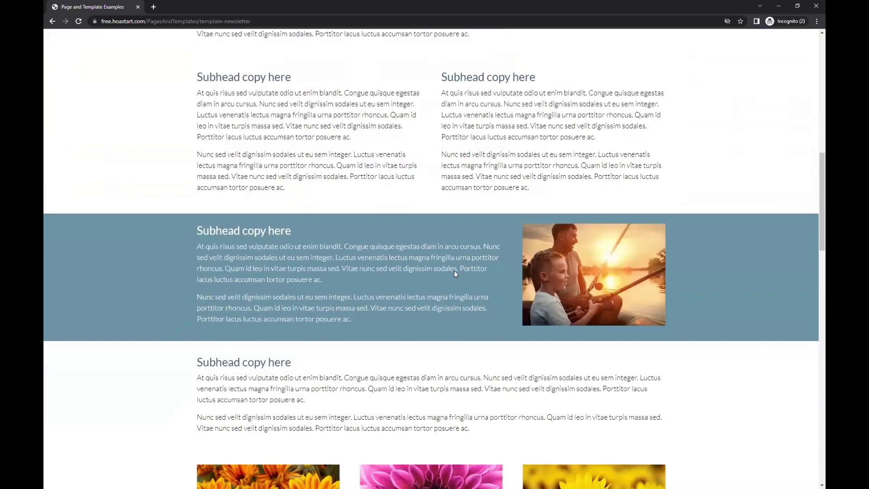
pyautogui.scroll(-5, 456, 273)
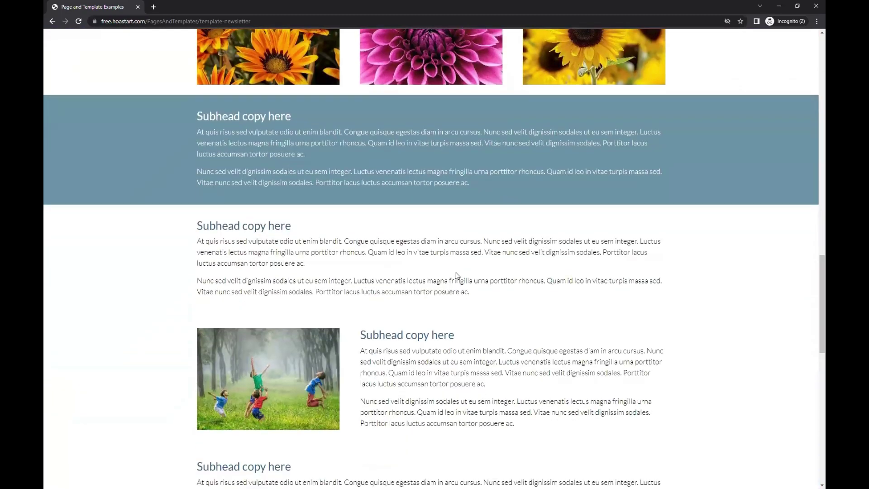
pyautogui.scroll(5, 455, 273)
pyautogui.scroll(15, 455, 272)
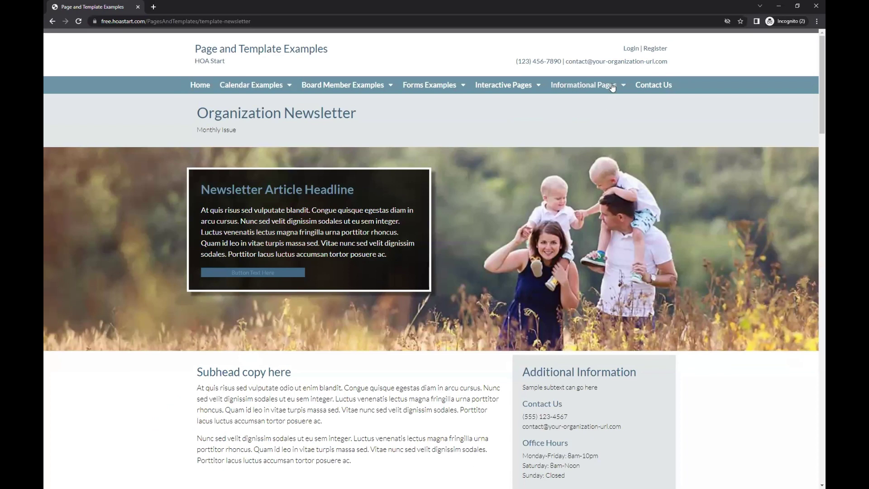
pyautogui.moveTo(612, 88)
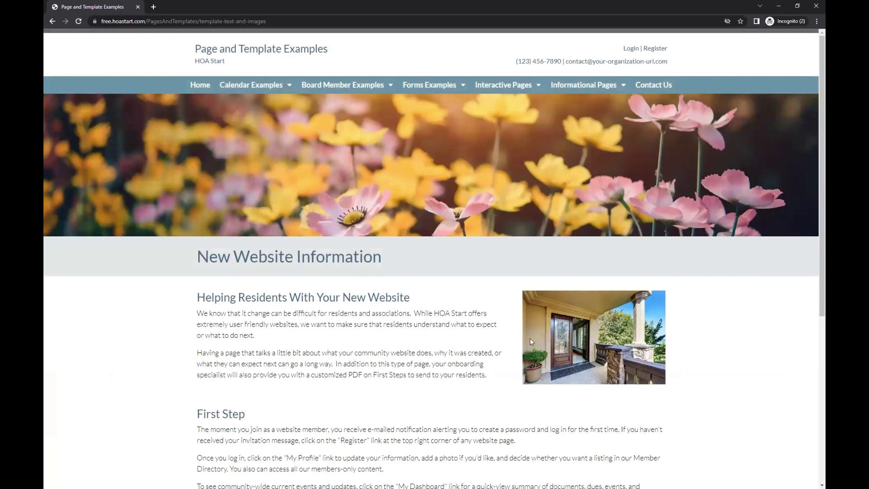
pyautogui.scroll(-5, 459, 347)
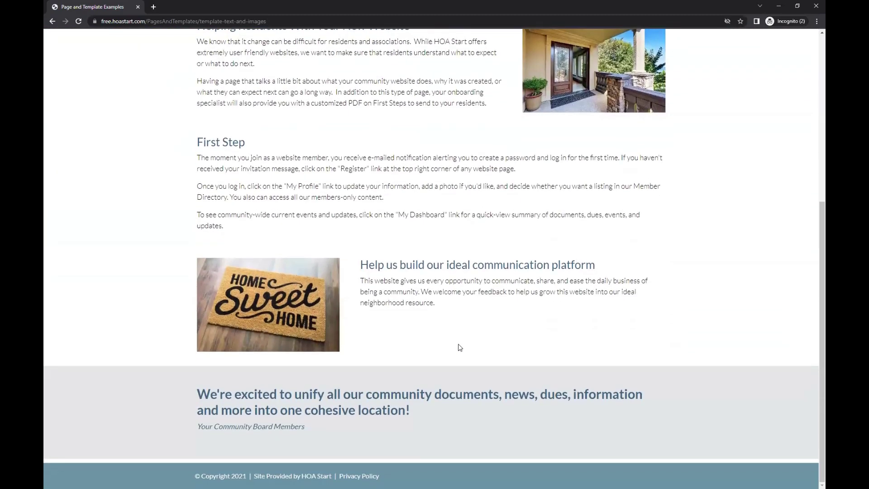
pyautogui.scroll(5, 459, 347)
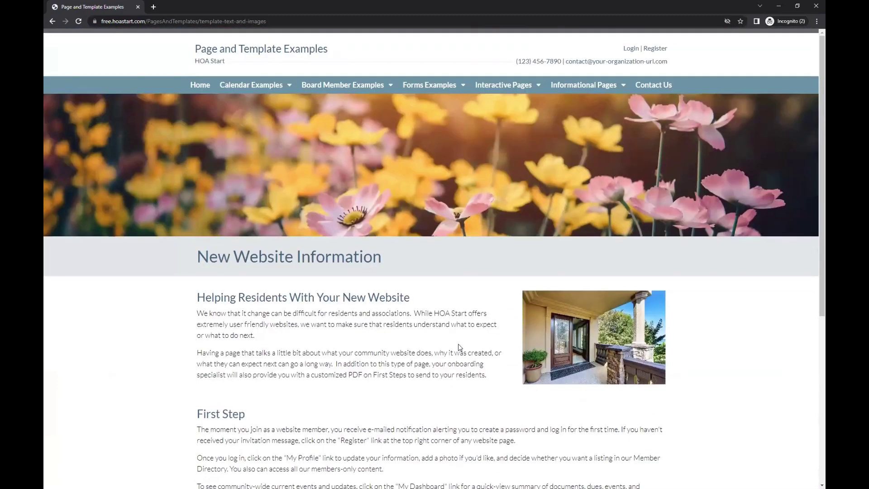
# - Close the template examples window and switch to the HOA Management Software homepage tab
pyautogui.click(816, 7)
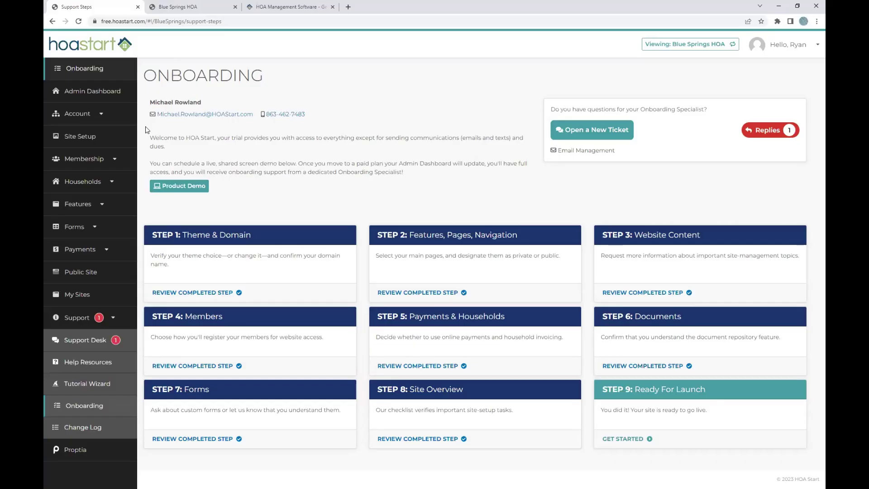
pyautogui.click(300, 13)
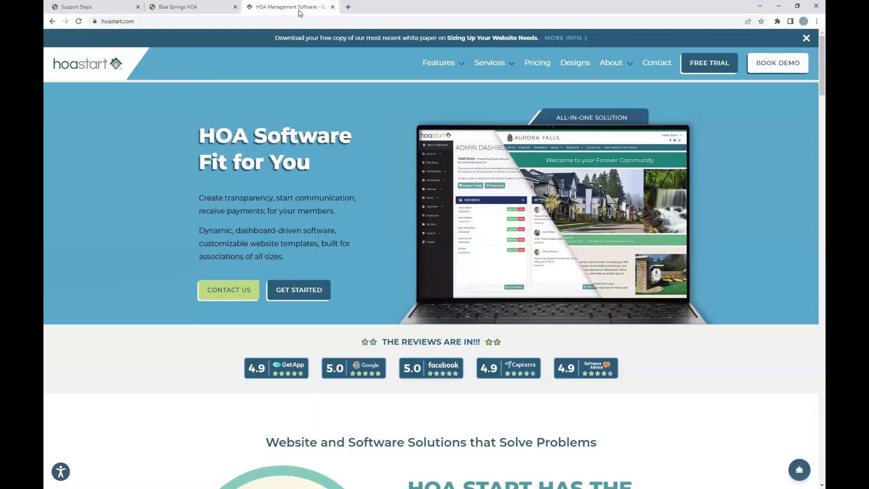